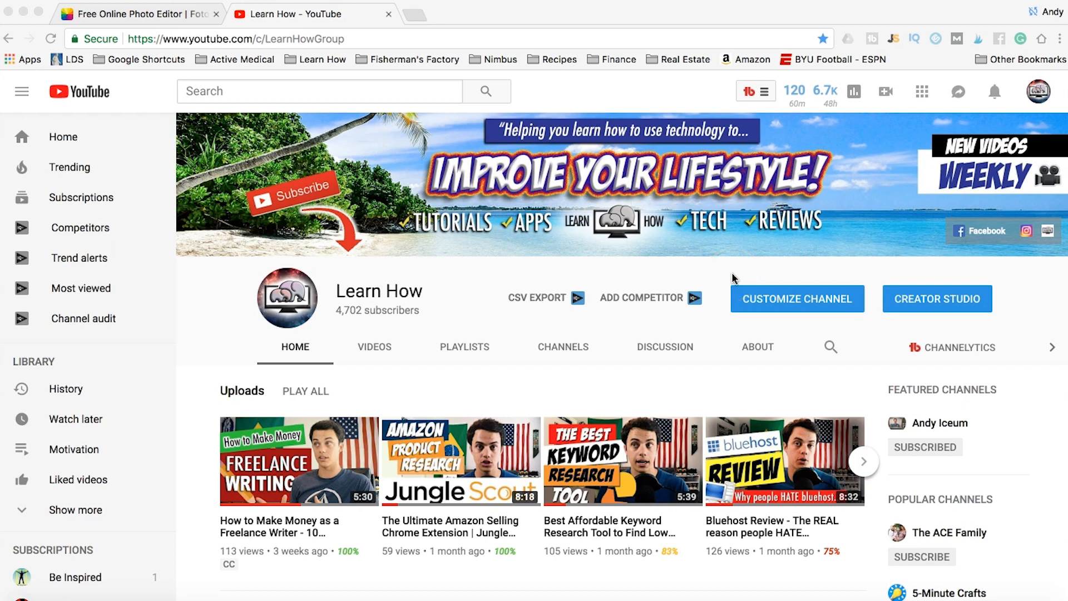
Switch to Fotor and start a new design with the Youtube Channel Art preset, dismissing the translation offer
{"action": "left_click", "coordinate": [749, 272]}
{"action": "left_click", "coordinate": [560, 11]}
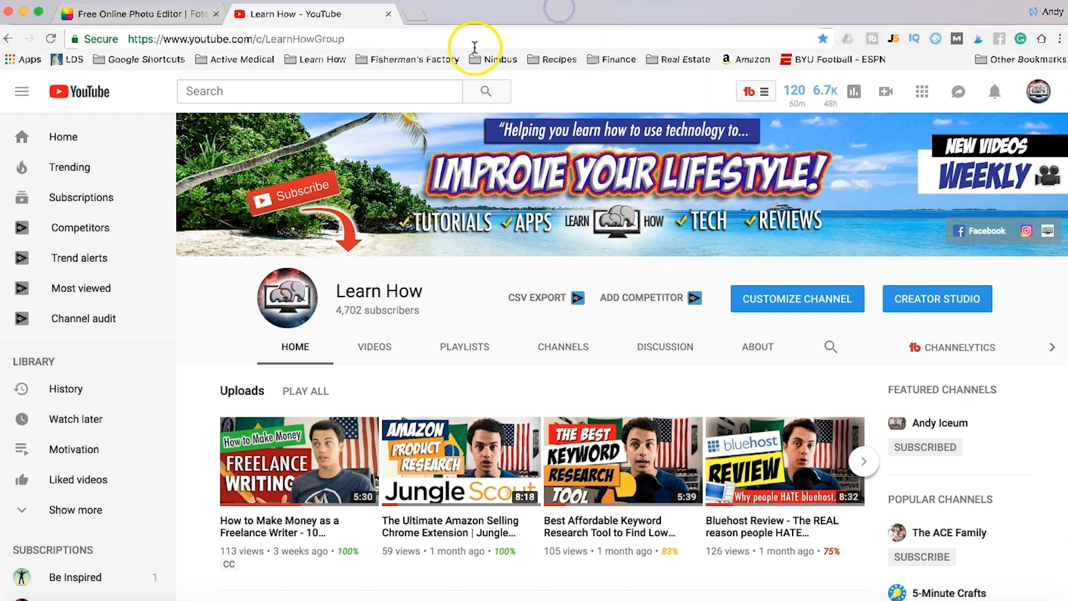
{"action": "left_click", "coordinate": [173, 17]}
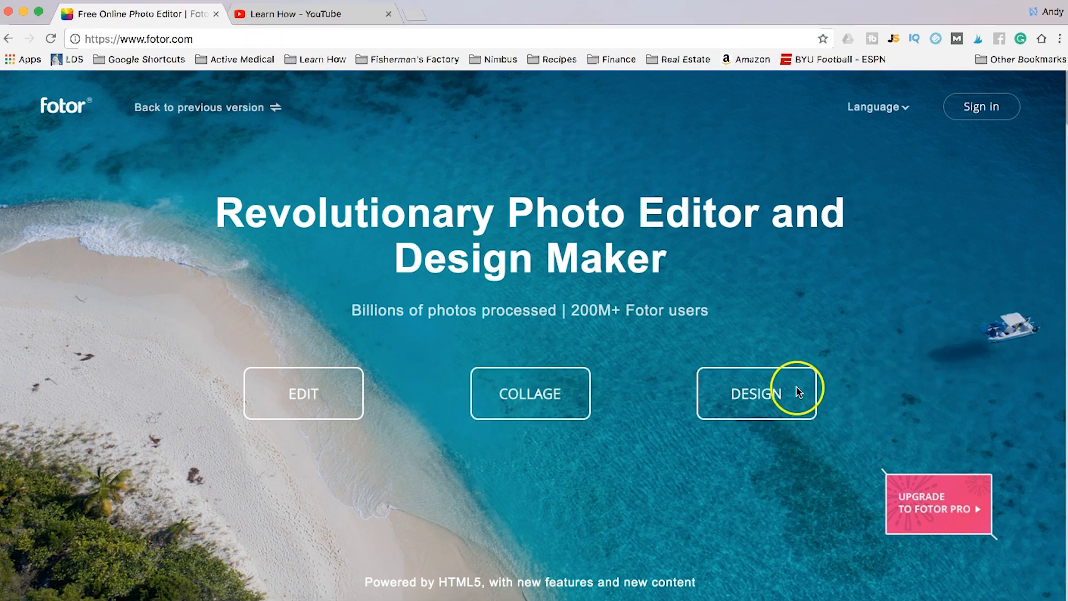
{"action": "left_click", "coordinate": [757, 396]}
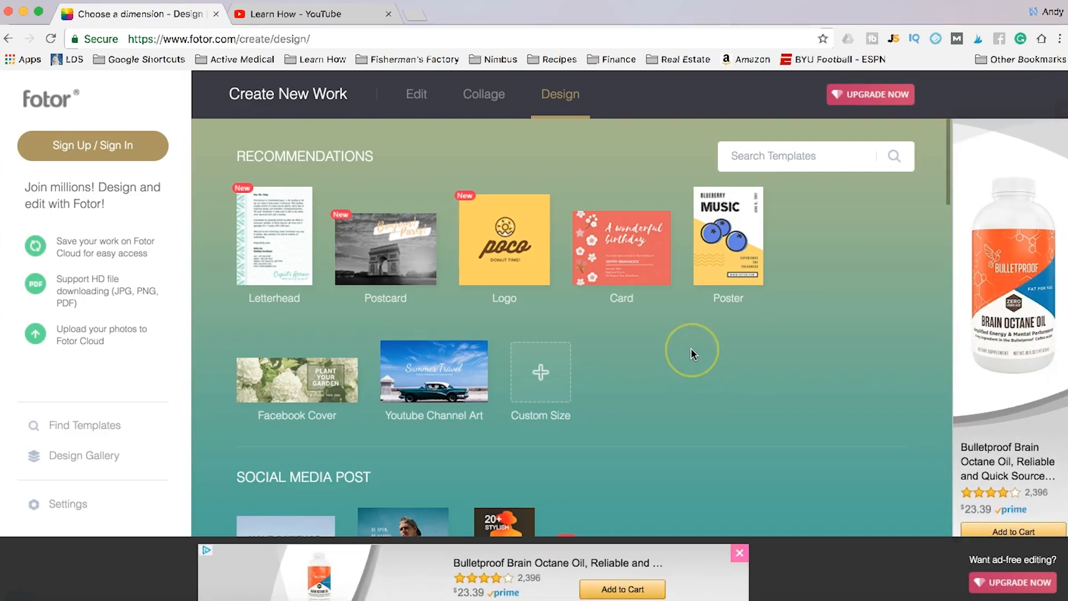
{"action": "left_click", "coordinate": [438, 400]}
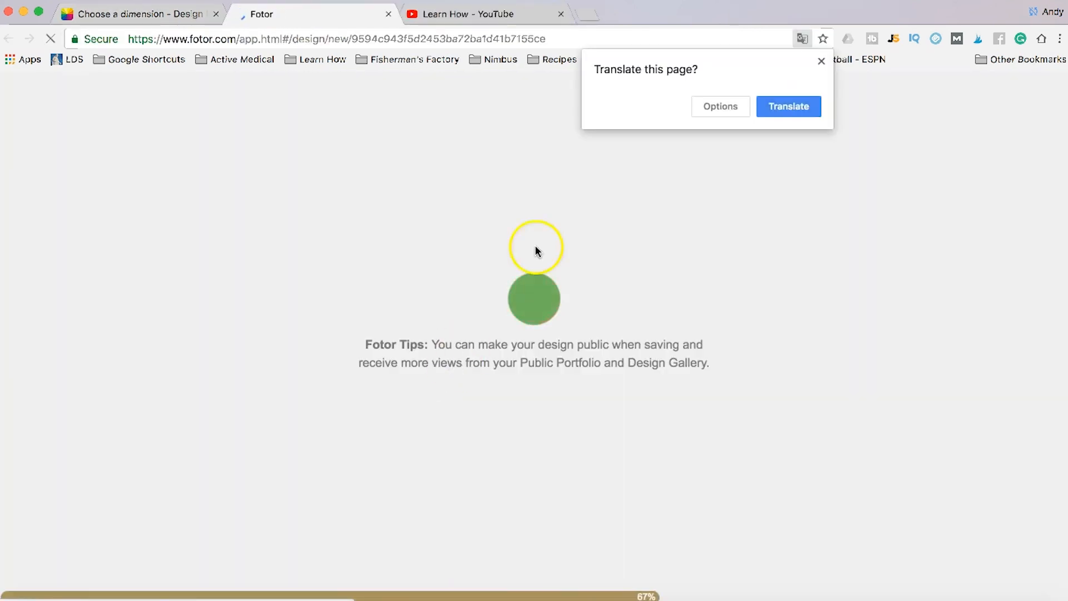
{"action": "left_click", "coordinate": [821, 61]}
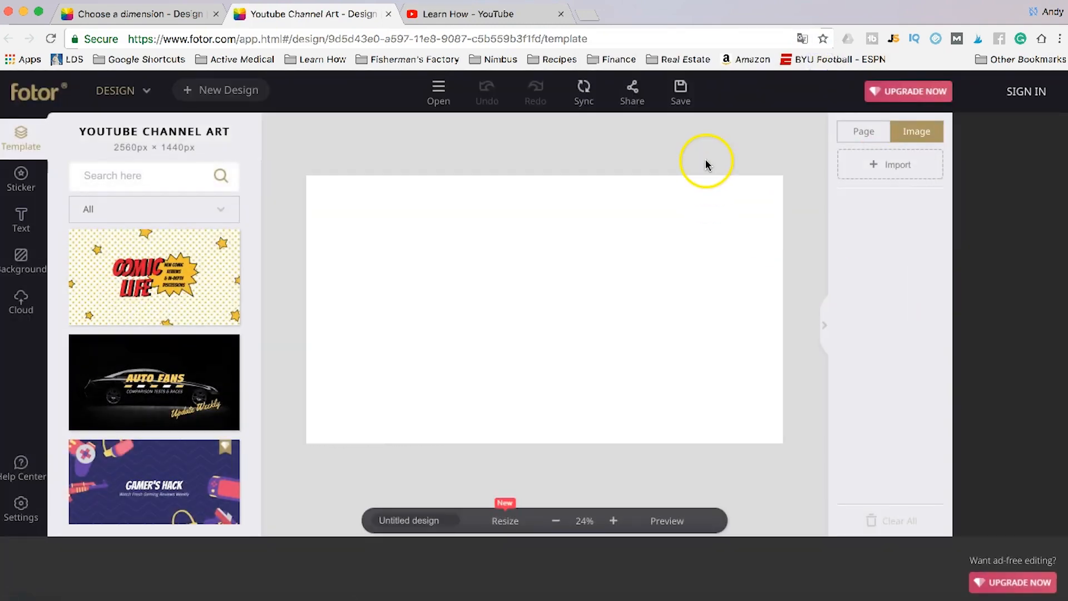
Check the recommended image size in YouTube's channel art upload dialog, close it and return to the Fotor design
{"action": "left_click", "coordinate": [493, 17]}
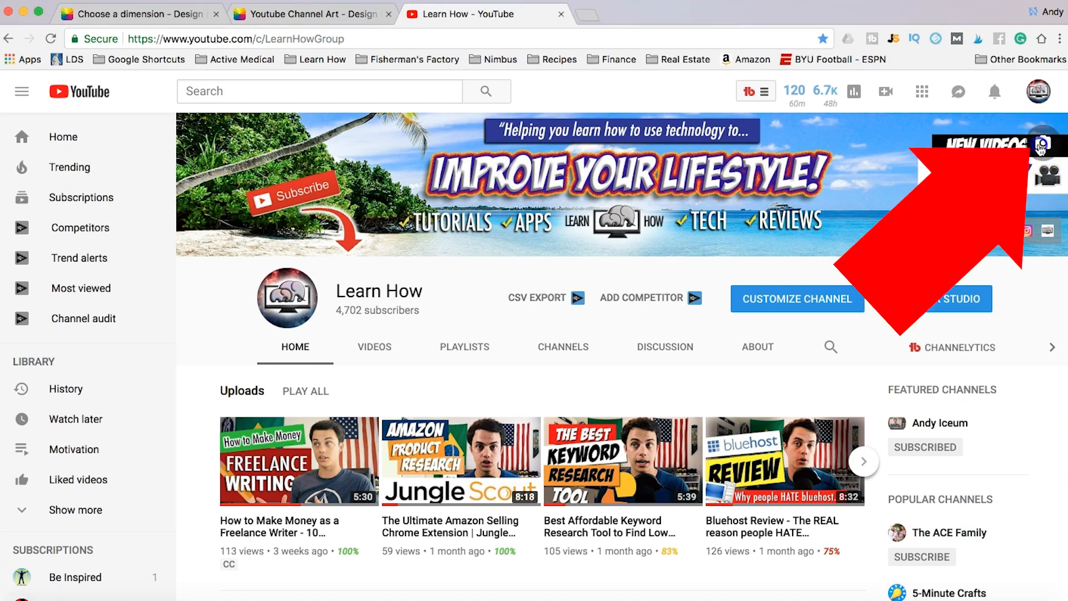
{"action": "left_click", "coordinate": [1040, 145]}
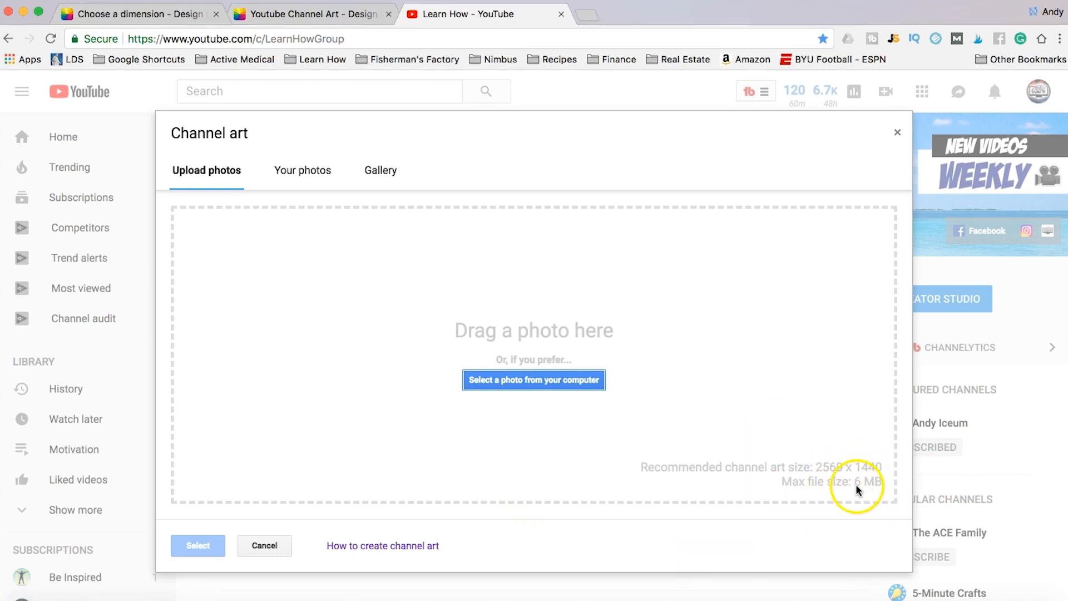
{"action": "left_click", "coordinate": [897, 132]}
{"action": "left_click", "coordinate": [262, 16]}
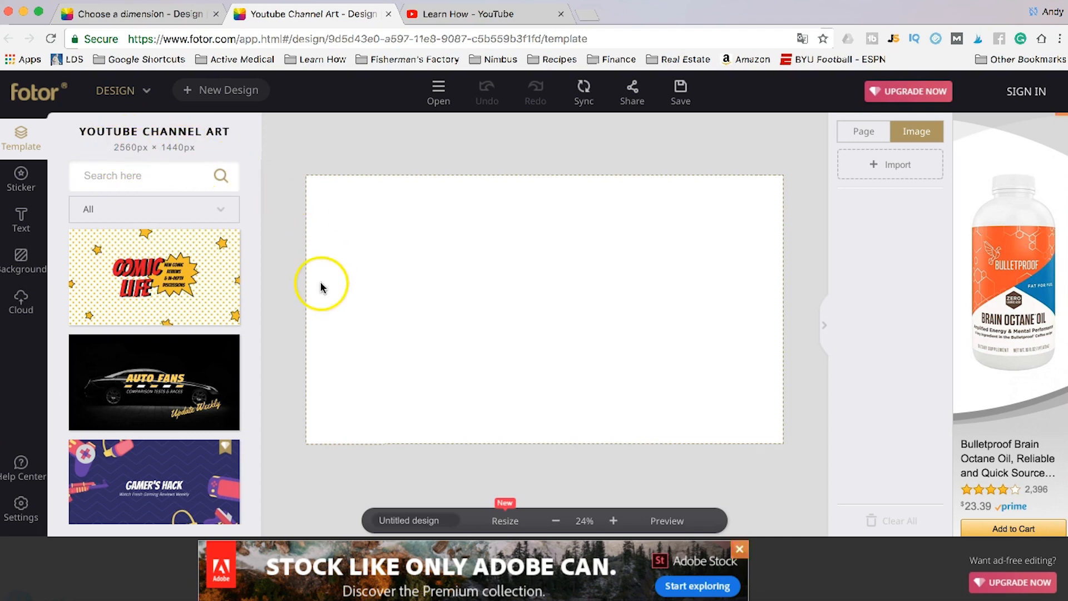
Browse the channel art templates and apply the Auto Fans car template to the blank canvas
{"action": "scroll", "coordinate": [165, 365], "scroll_direction": "down", "scroll_amount": 8}
{"action": "scroll", "coordinate": [165, 362], "scroll_direction": "down", "scroll_amount": 10}
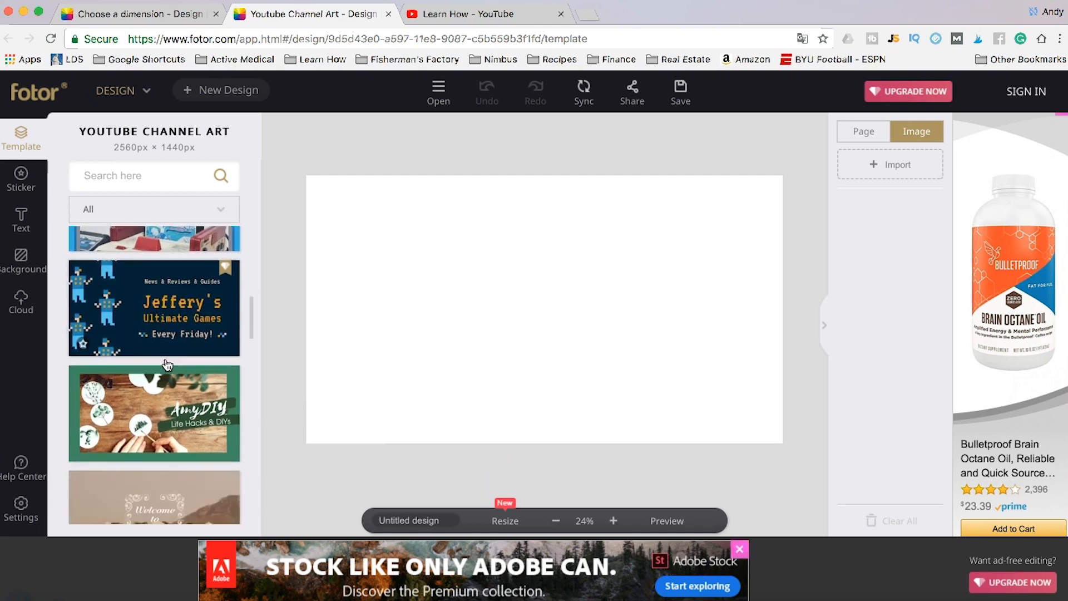
{"action": "scroll", "coordinate": [158, 416], "scroll_direction": "down", "scroll_amount": 6}
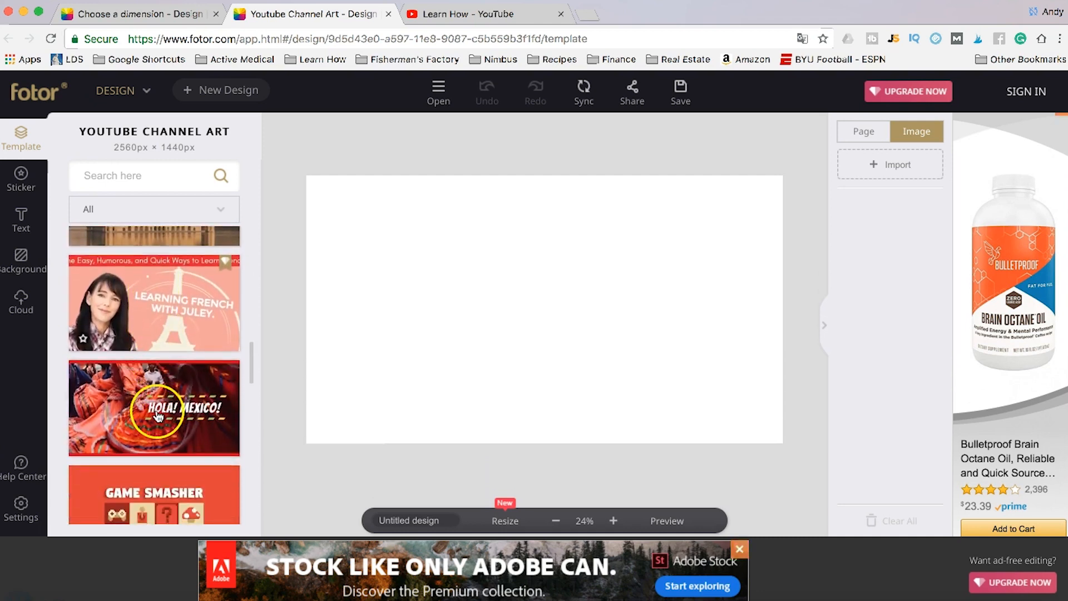
{"action": "scroll", "coordinate": [158, 416], "scroll_direction": "down", "scroll_amount": 10}
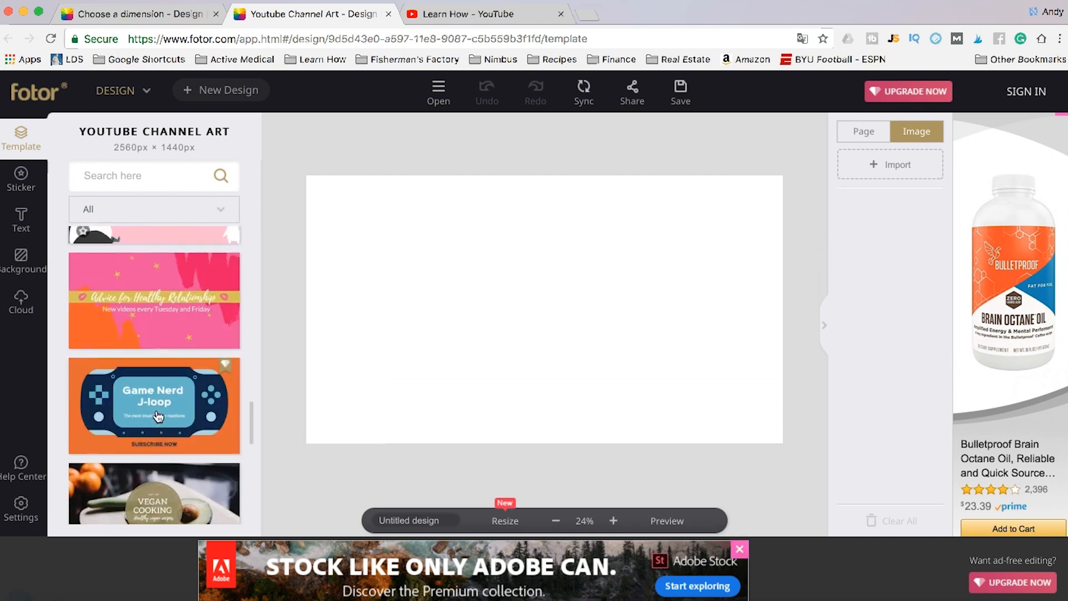
{"action": "scroll", "coordinate": [158, 417], "scroll_direction": "up", "scroll_amount": 2}
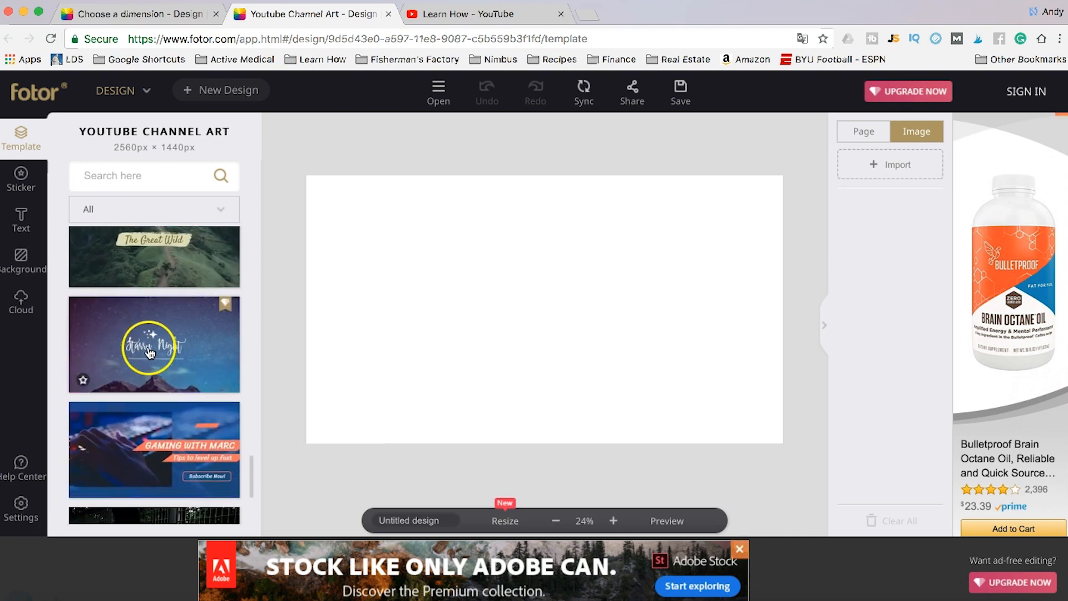
{"action": "scroll", "coordinate": [151, 350], "scroll_direction": "up", "scroll_amount": 7}
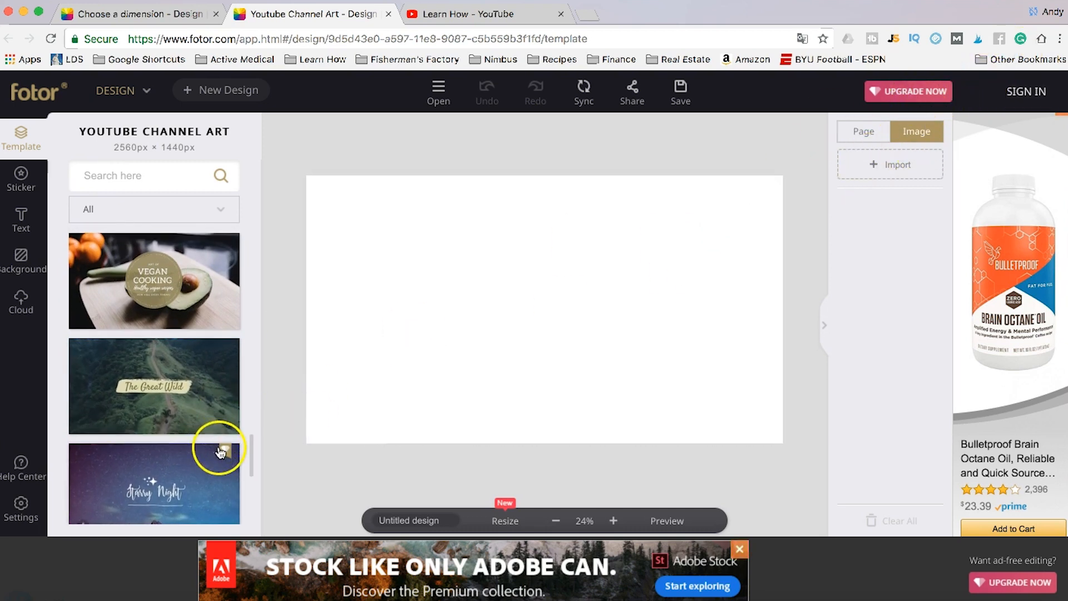
{"action": "scroll", "coordinate": [226, 454], "scroll_direction": "up", "scroll_amount": 10}
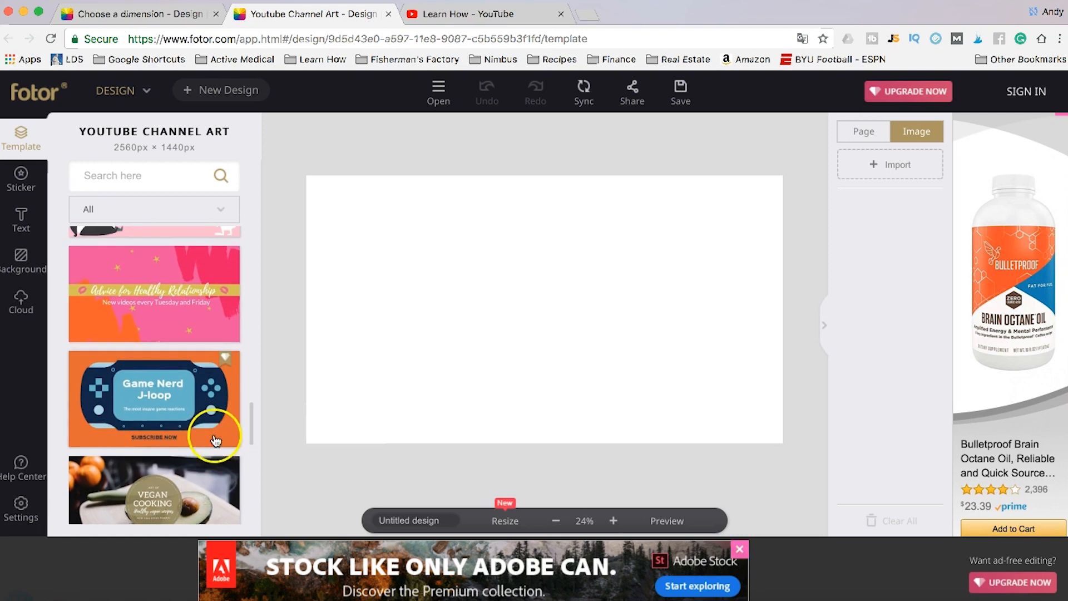
{"action": "scroll", "coordinate": [225, 373], "scroll_direction": "up", "scroll_amount": 10}
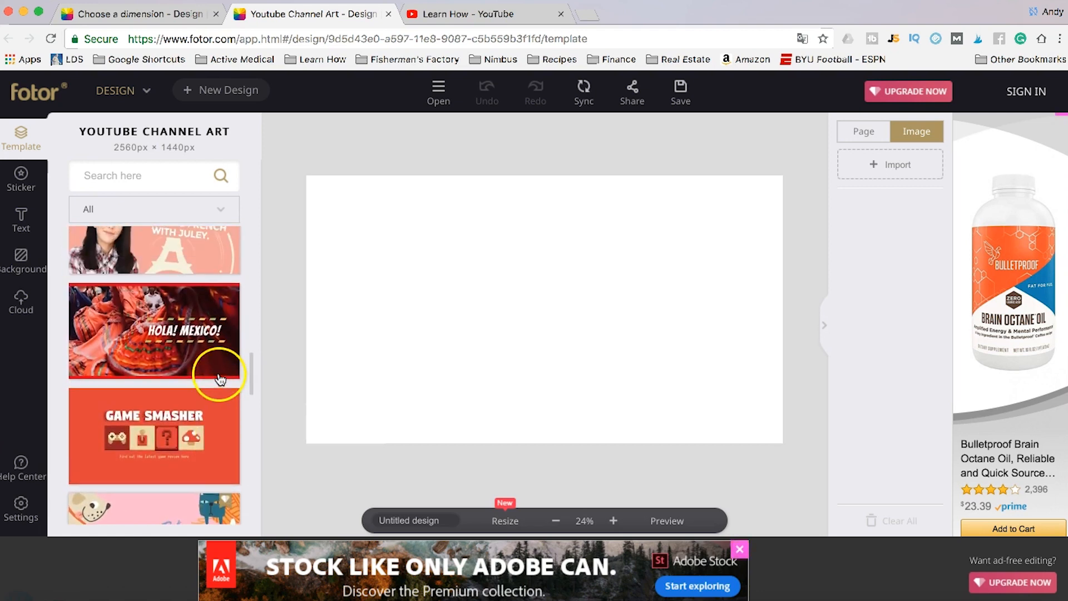
{"action": "scroll", "coordinate": [219, 380], "scroll_direction": "up", "scroll_amount": 10}
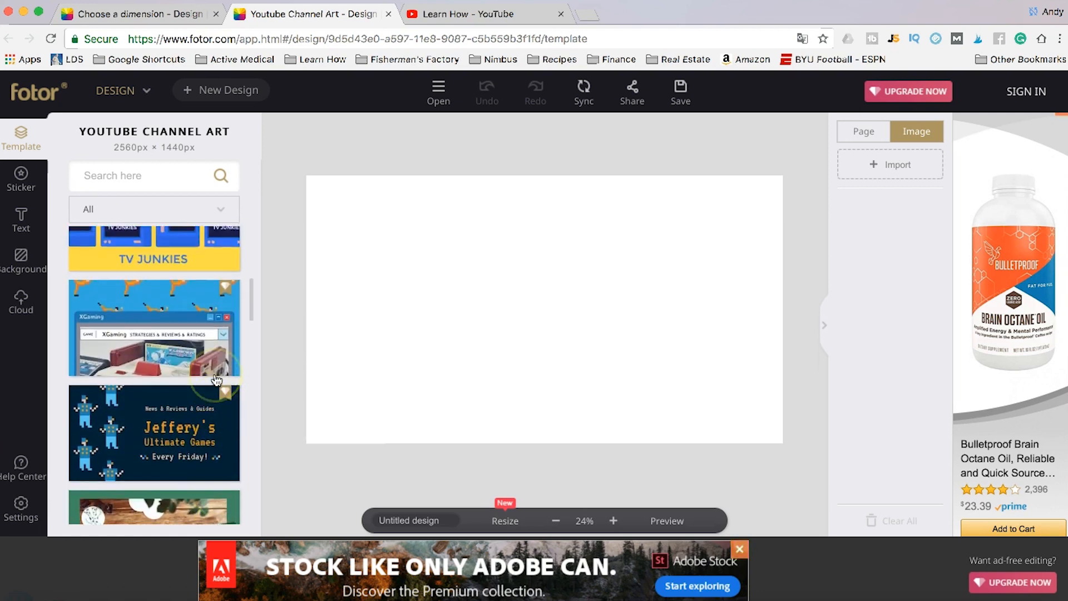
{"action": "scroll", "coordinate": [217, 380], "scroll_direction": "up", "scroll_amount": 10}
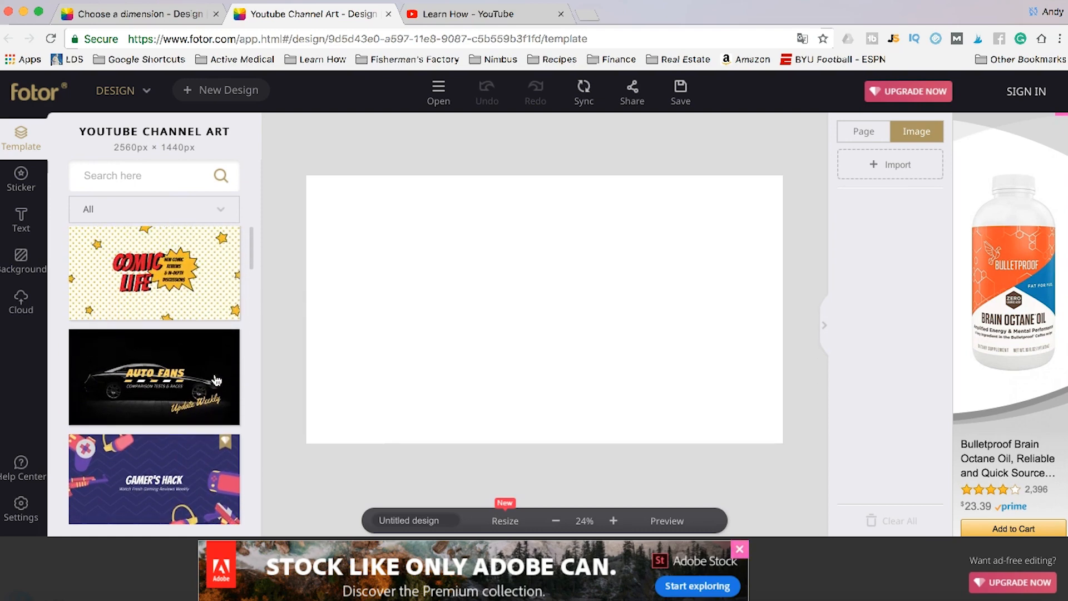
{"action": "scroll", "coordinate": [217, 380], "scroll_direction": "down", "scroll_amount": 1}
{"action": "left_click_drag", "start_coordinate": [216, 380], "coordinate": [536, 324]}
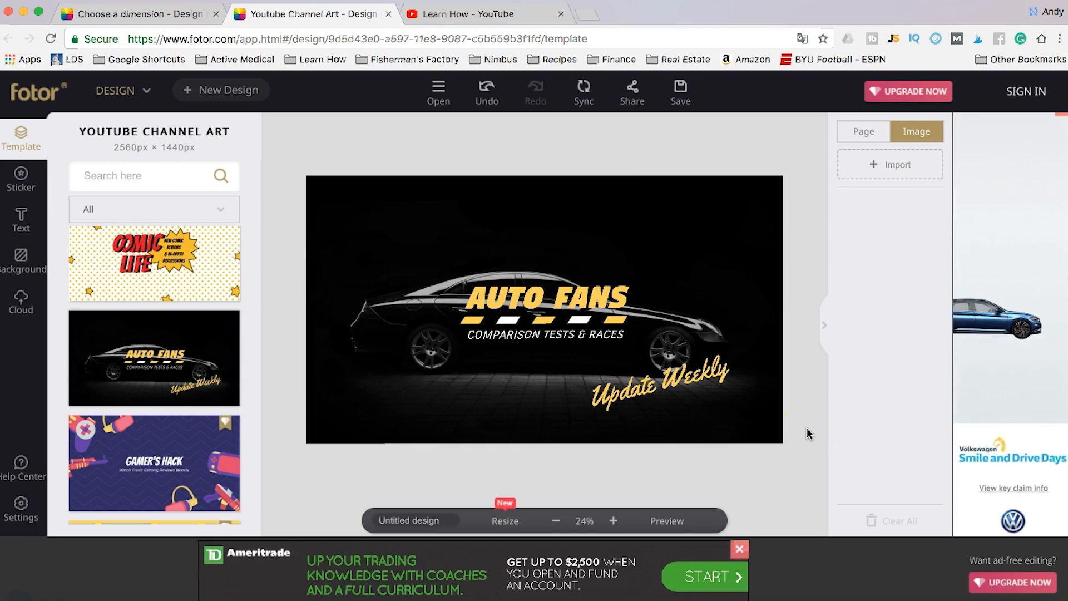
Compare the template's central text area with the banner on the Learn How YouTube channel page, ending on the Fotor design
{"action": "left_click", "coordinate": [747, 226]}
{"action": "left_click", "coordinate": [506, 196]}
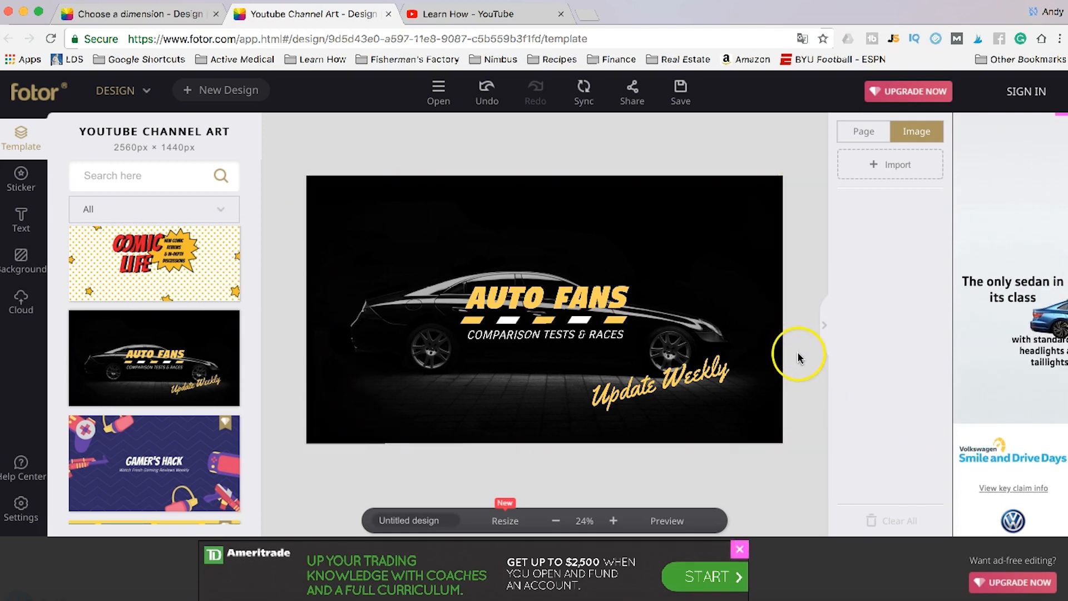
{"action": "mouse_move", "coordinate": [788, 466]}
{"action": "left_mouse_down"}
{"action": "mouse_move", "coordinate": [763, 207]}
{"action": "mouse_move", "coordinate": [485, 192]}
{"action": "mouse_move", "coordinate": [287, 389]}
{"action": "mouse_move", "coordinate": [734, 451]}
{"action": "left_mouse_up"}
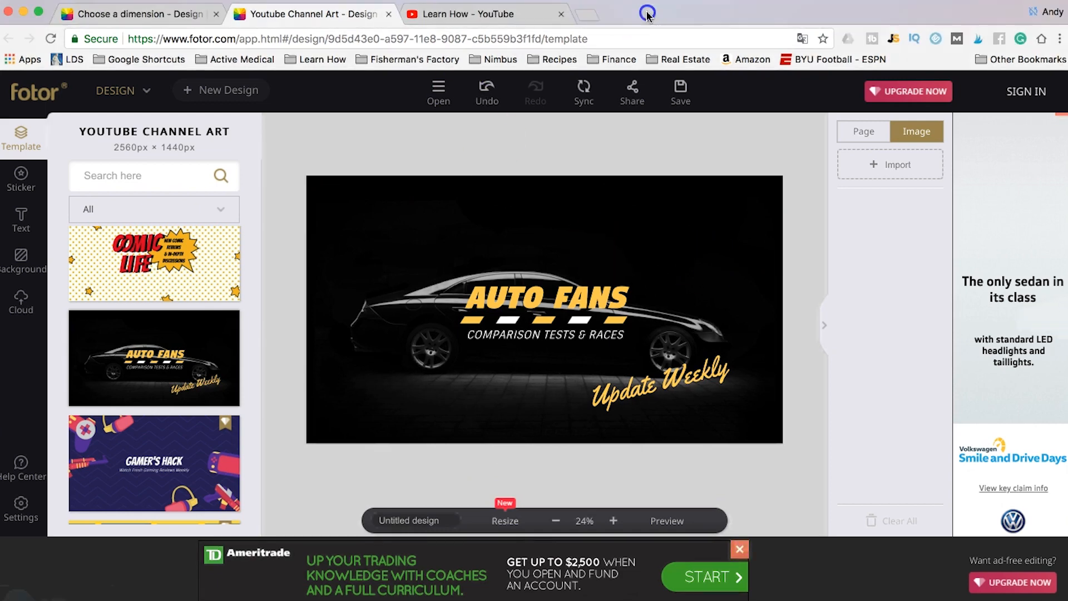
{"action": "left_click", "coordinate": [502, 21]}
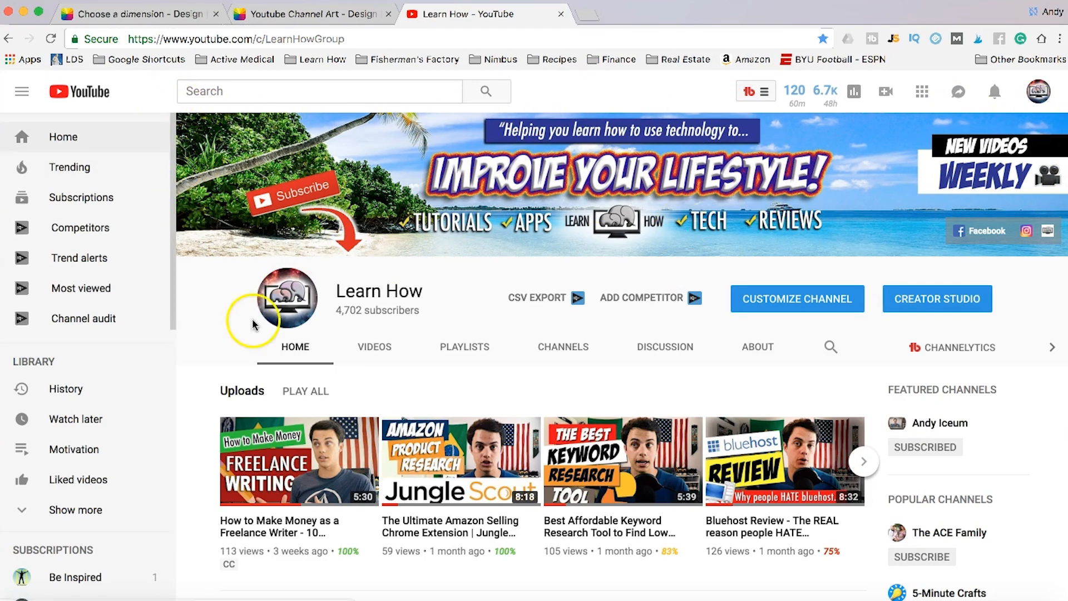
{"action": "left_click", "coordinate": [325, 12]}
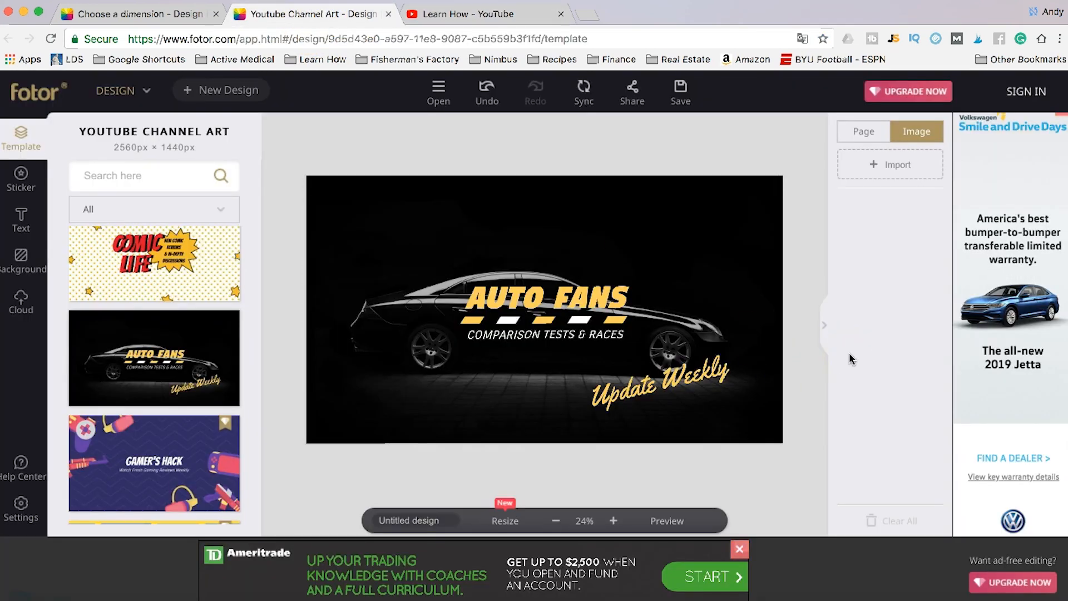
{"action": "left_click", "coordinate": [809, 350]}
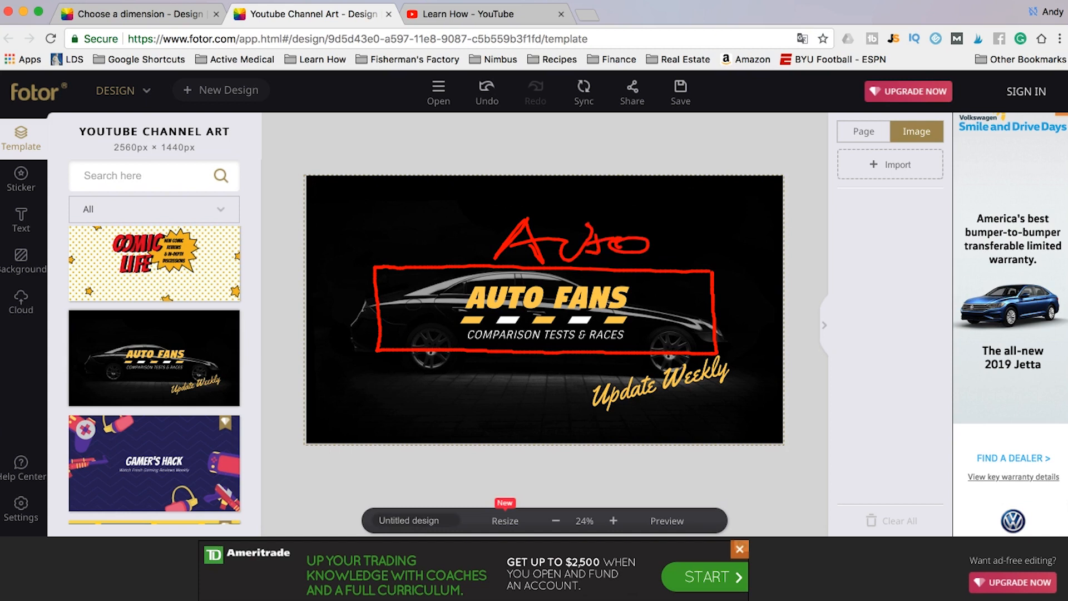
{"action": "left_click", "coordinate": [490, 13]}
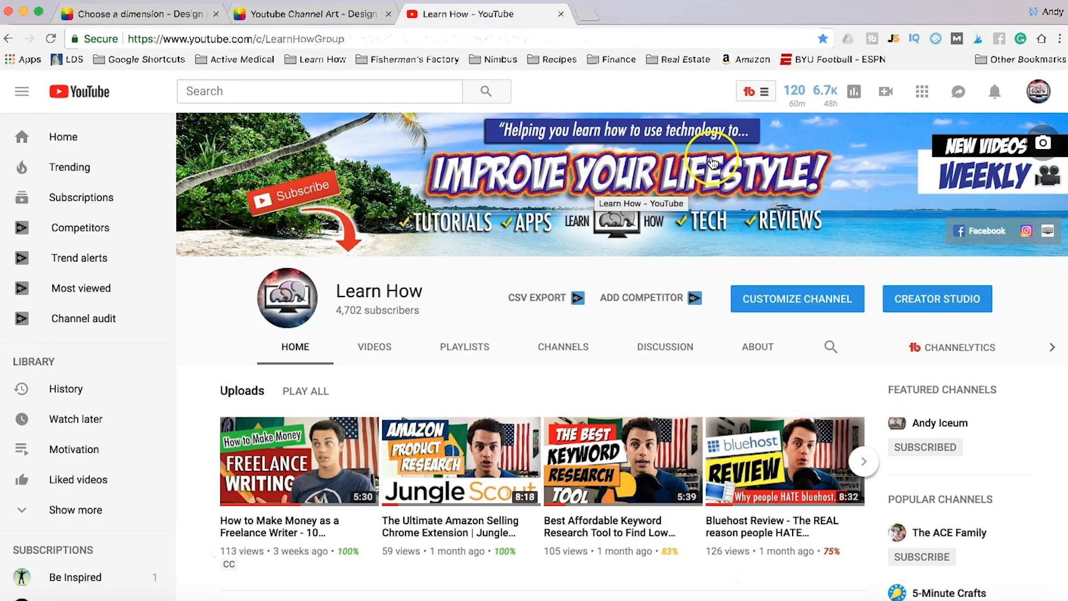
{"action": "left_click_drag", "start_coordinate": [490, 119], "coordinate": [758, 131]}
{"action": "mouse_move", "coordinate": [424, 234]}
{"action": "left_mouse_down"}
{"action": "mouse_move", "coordinate": [835, 133]}
{"action": "mouse_move", "coordinate": [591, 269]}
{"action": "mouse_move", "coordinate": [490, 101]}
{"action": "left_mouse_up"}
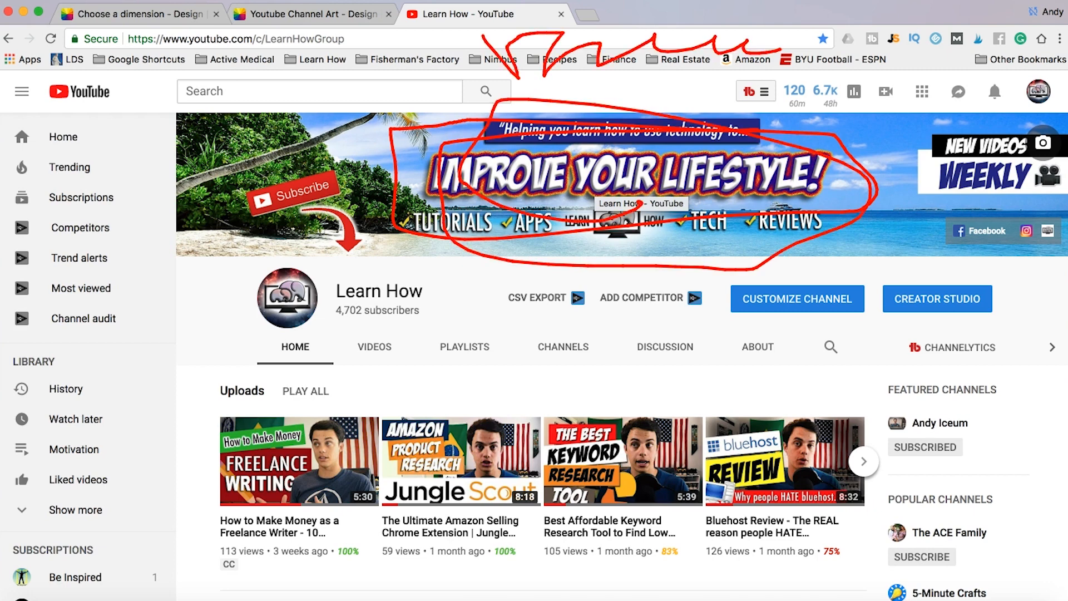
{"action": "key", "text": "Escape"}
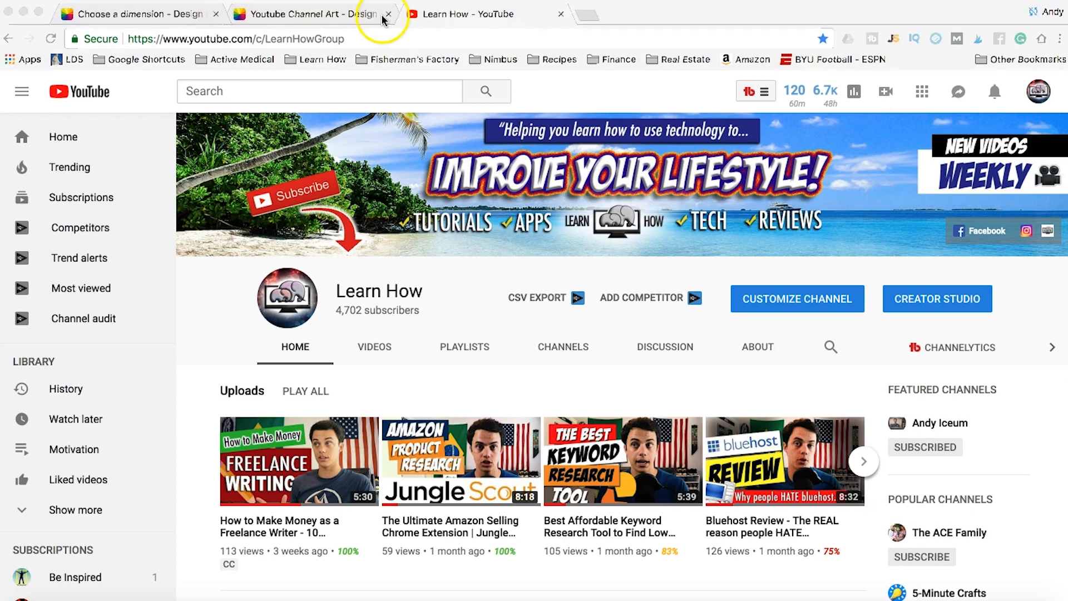
{"action": "left_click", "coordinate": [342, 15]}
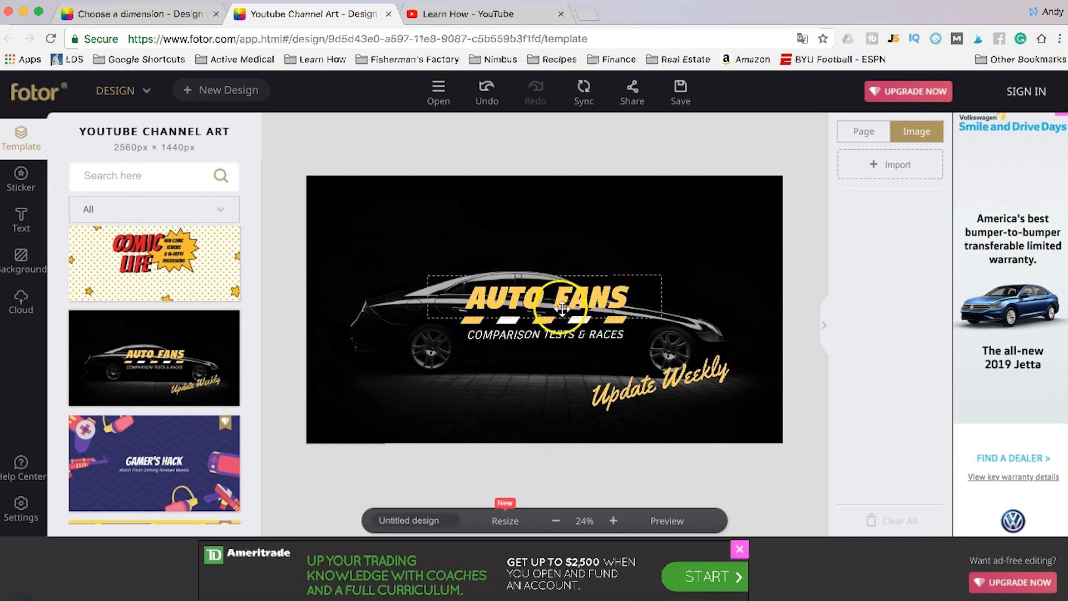
Replace the Auto Fans headline text with "AUTOFANATICS"
{"action": "left_click", "coordinate": [567, 305]}
{"action": "left_click_drag", "start_coordinate": [608, 300], "coordinate": [467, 308]}
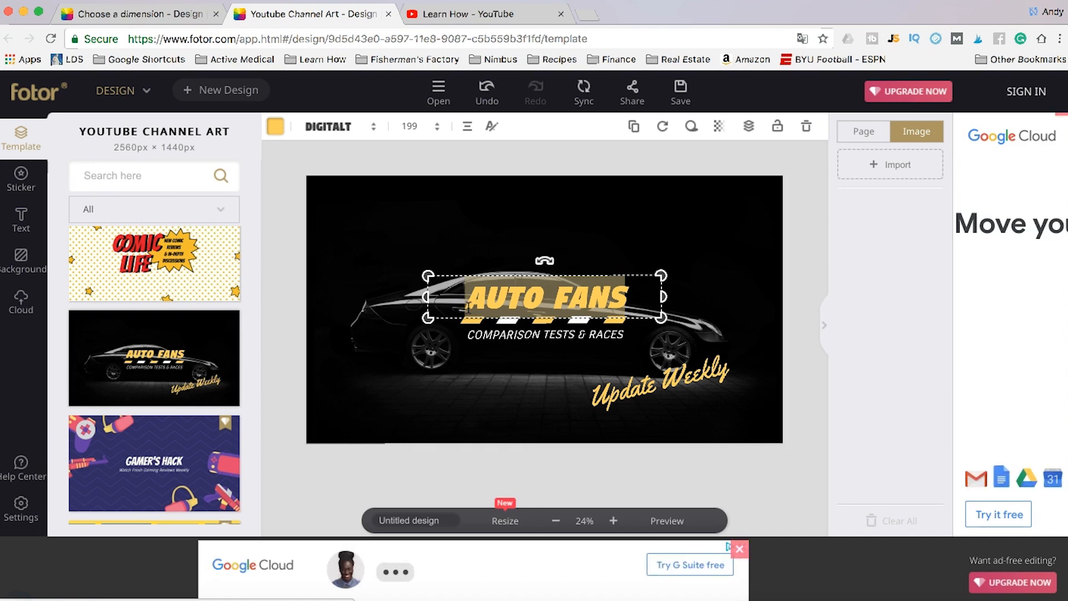
{"action": "type", "text": "AUTOFANATICS"}
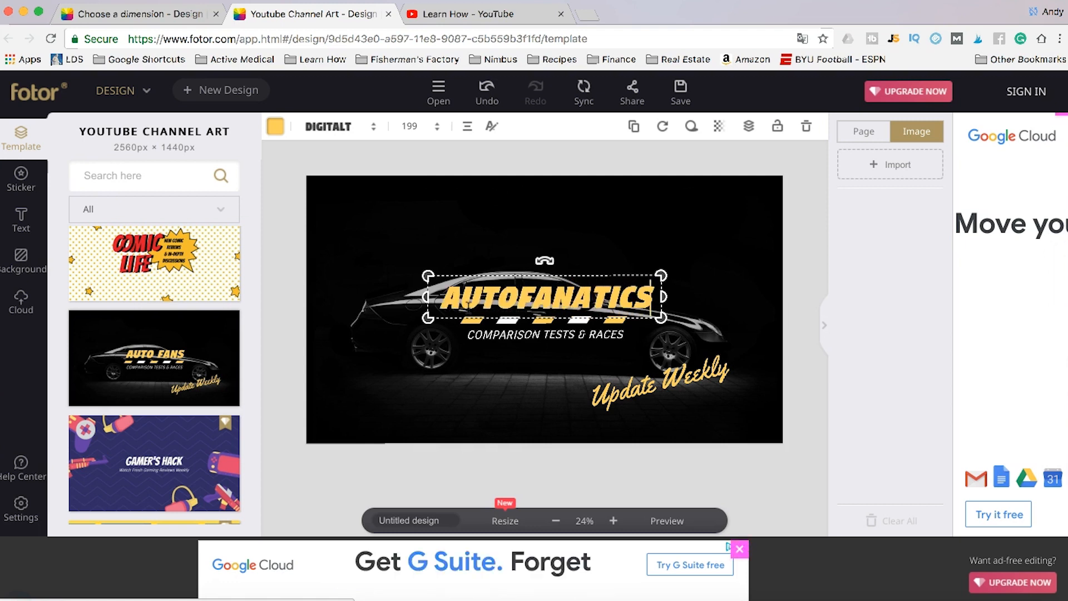
{"action": "left_click", "coordinate": [727, 325]}
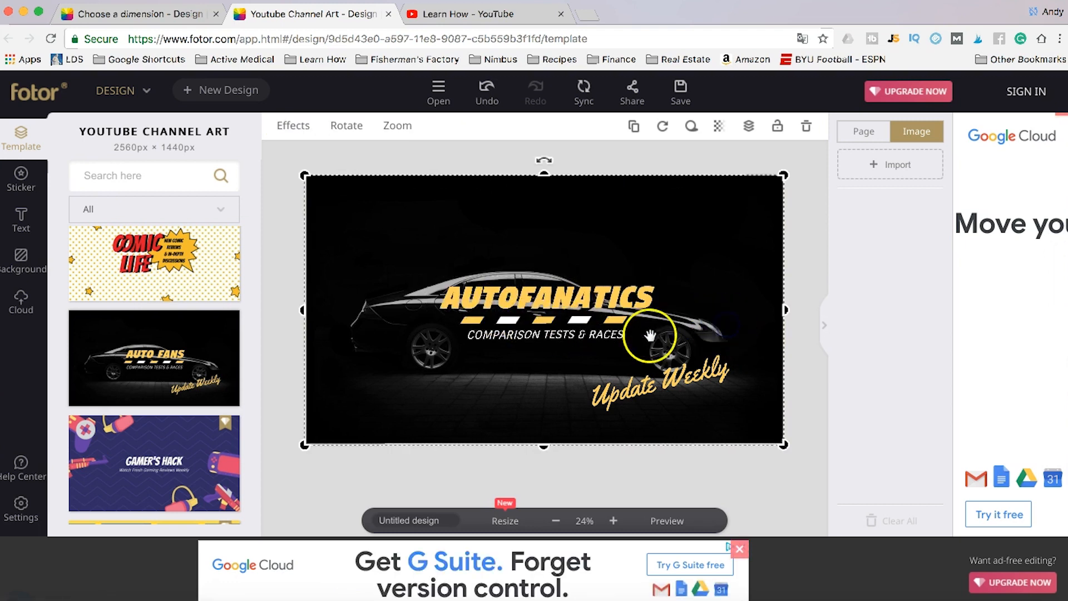
Recolor the AUTOFANATICS headline and the yellow bars of the stripe beneath it to light green
{"action": "left_click", "coordinate": [577, 297]}
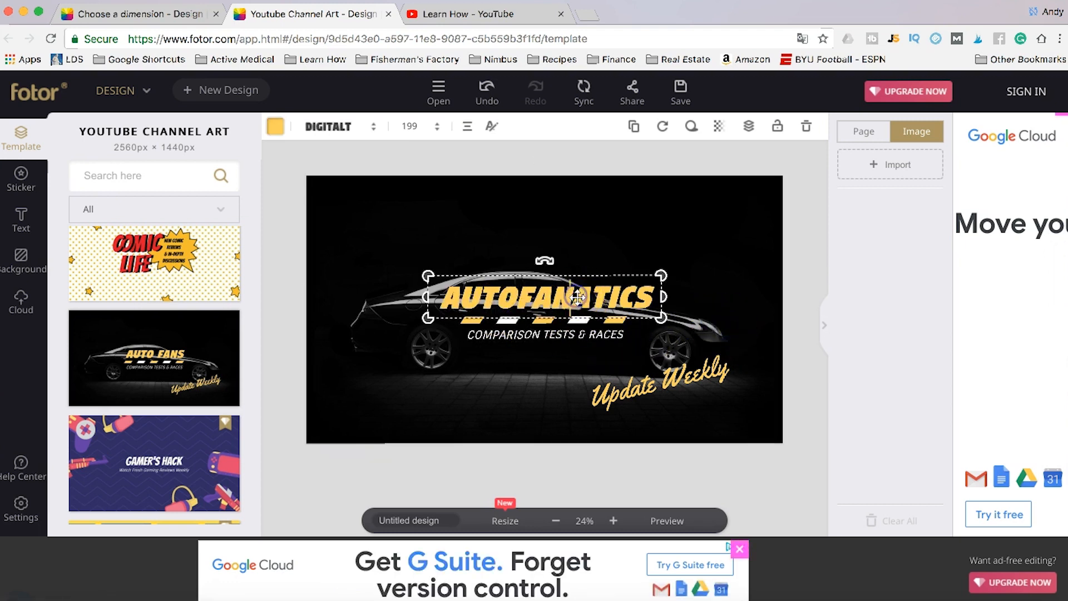
{"action": "left_click", "coordinate": [275, 126]}
{"action": "left_click", "coordinate": [359, 242]}
{"action": "left_click", "coordinate": [706, 292]}
{"action": "left_click", "coordinate": [551, 321]}
{"action": "left_click", "coordinate": [323, 126]}
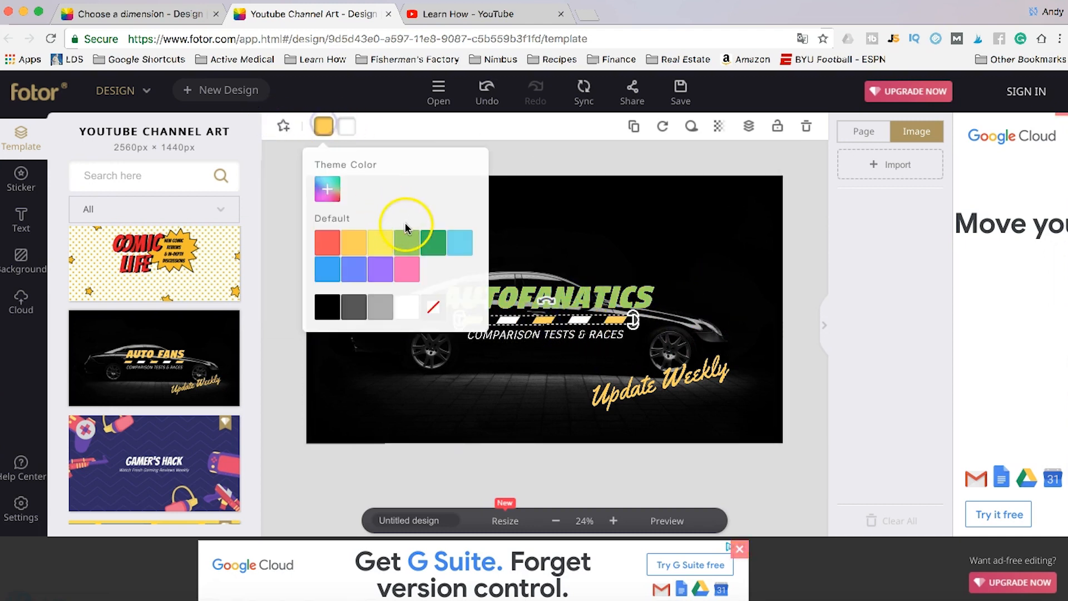
{"action": "left_click", "coordinate": [759, 283]}
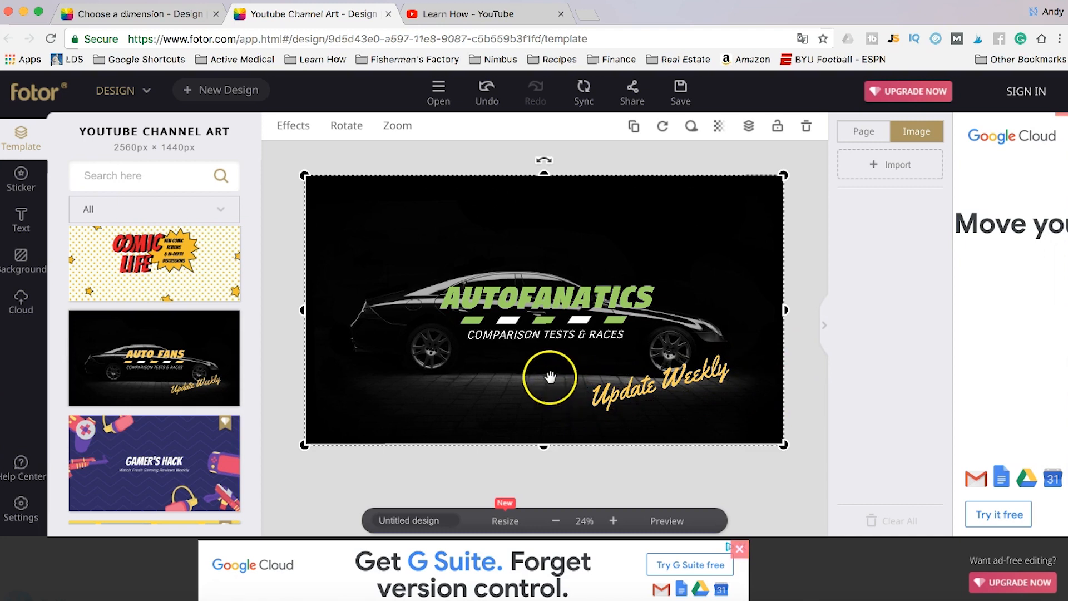
Replace the "COMPARISON TESTS & RACES" tagline with "EXOTIC CAR VIDEOS WEEKLY"
{"action": "left_click", "coordinate": [541, 335]}
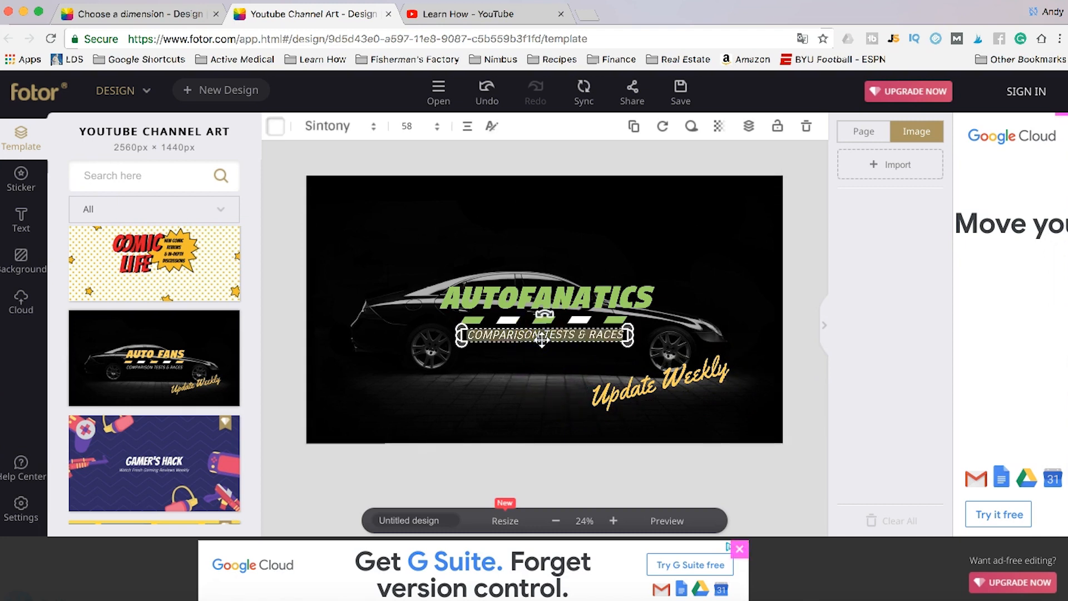
{"action": "key", "text": "BackSpace"}
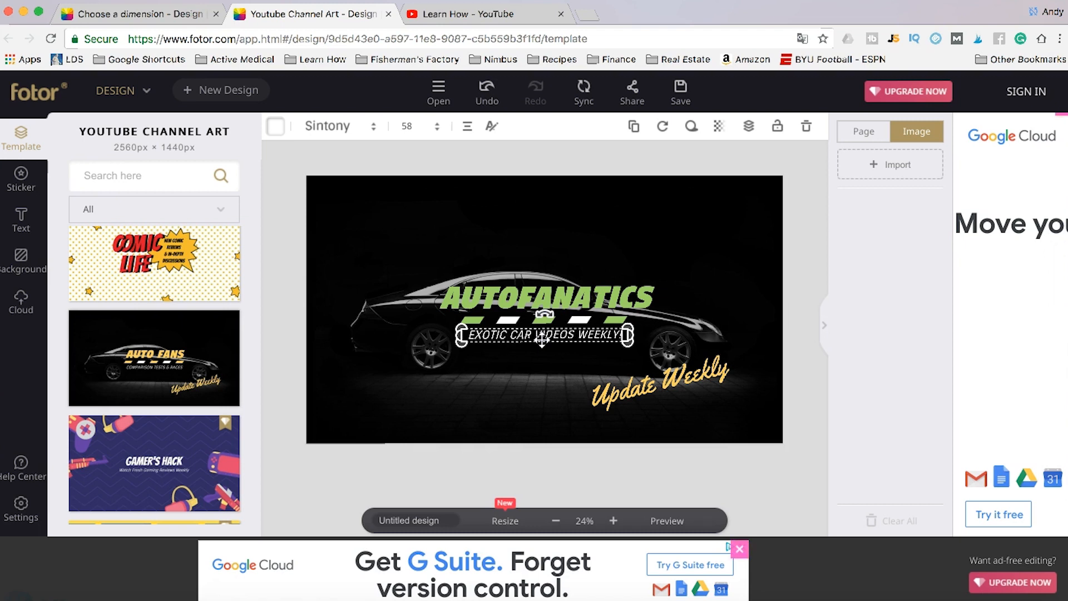
{"action": "left_click", "coordinate": [810, 347]}
{"action": "left_click", "coordinate": [719, 331]}
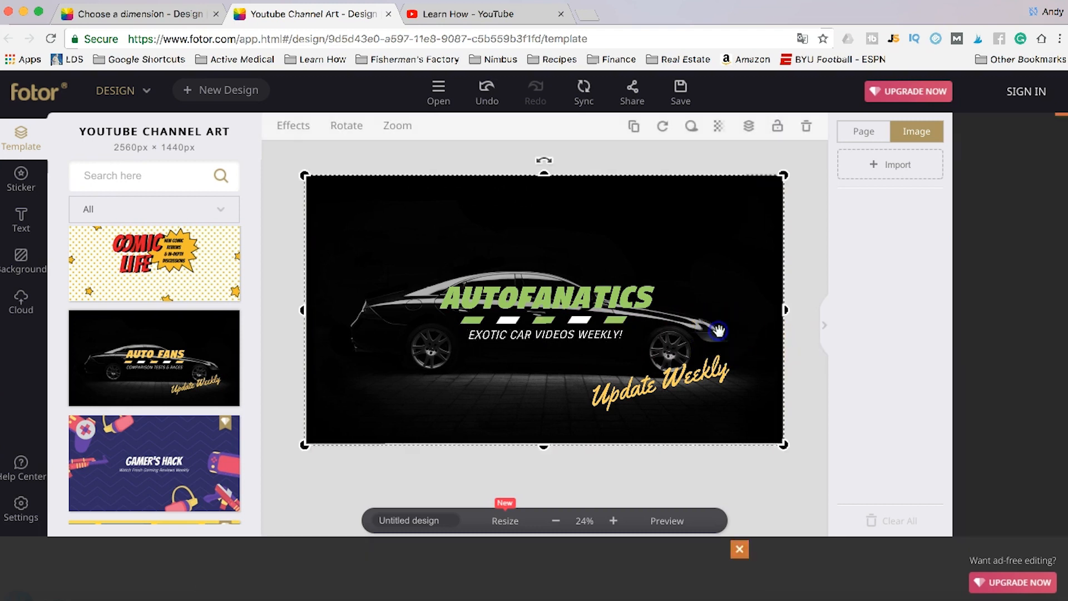
{"action": "left_click", "coordinate": [808, 313]}
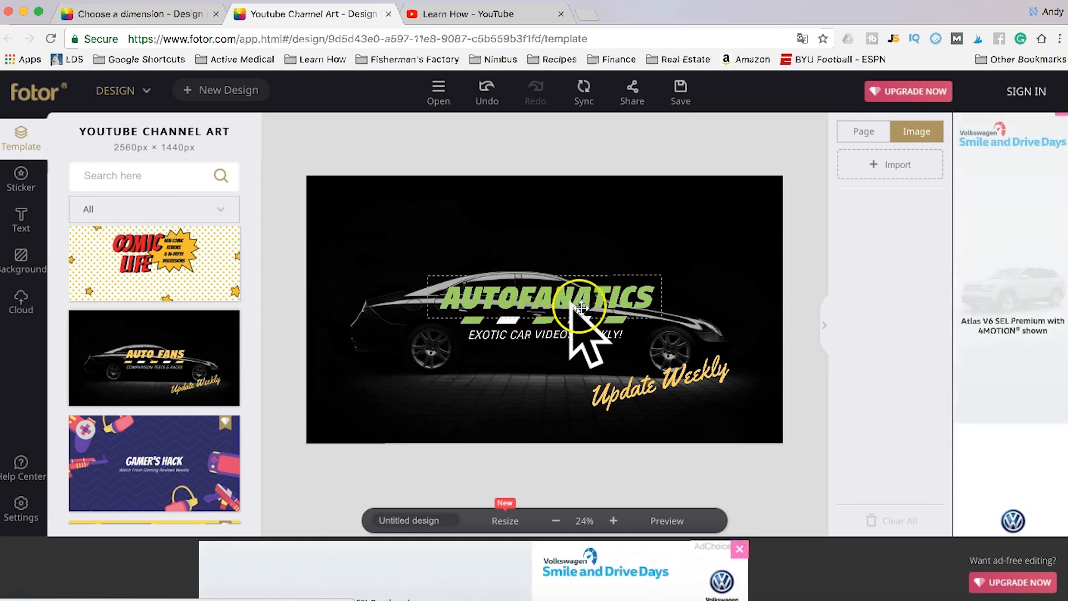
Clear the slanted "Update Weekly" text and delete its text box from the design
{"action": "left_click", "coordinate": [660, 385]}
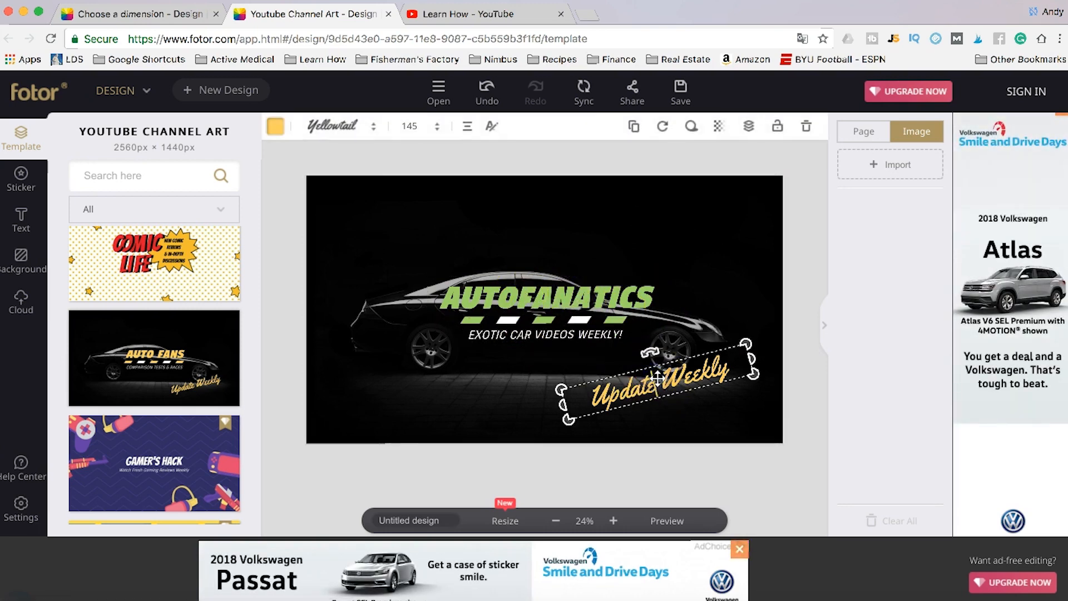
{"action": "key", "text": "BackSpace"}
{"action": "left_click", "coordinate": [750, 371]}
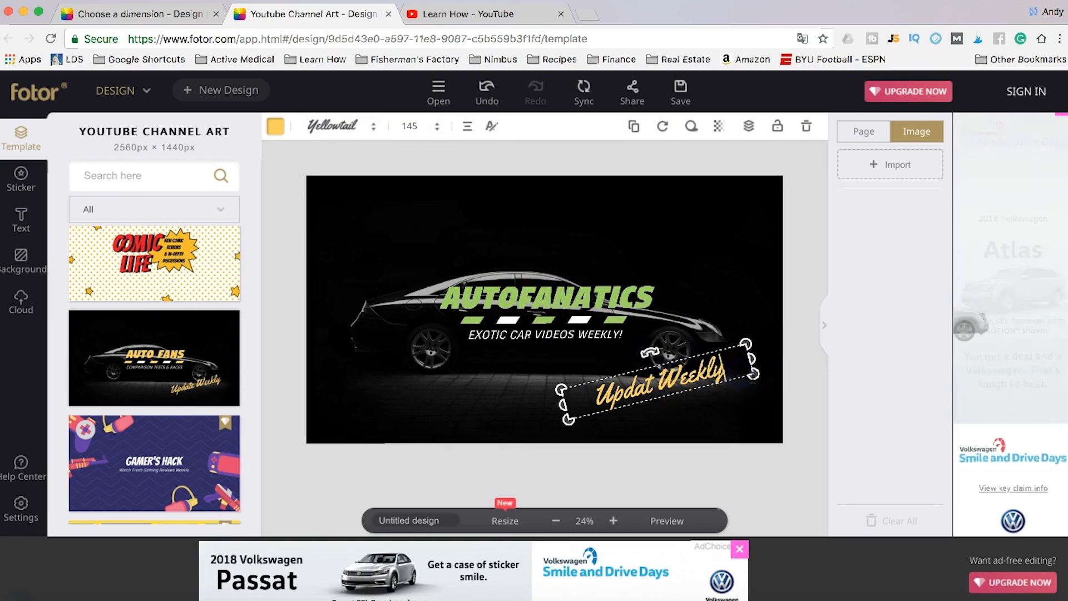
{"action": "left_click", "coordinate": [591, 391]}
{"action": "left_click_drag", "start_coordinate": [720, 372], "coordinate": [559, 393]}
{"action": "key", "text": "BackSpace"}
{"action": "left_click", "coordinate": [813, 379]}
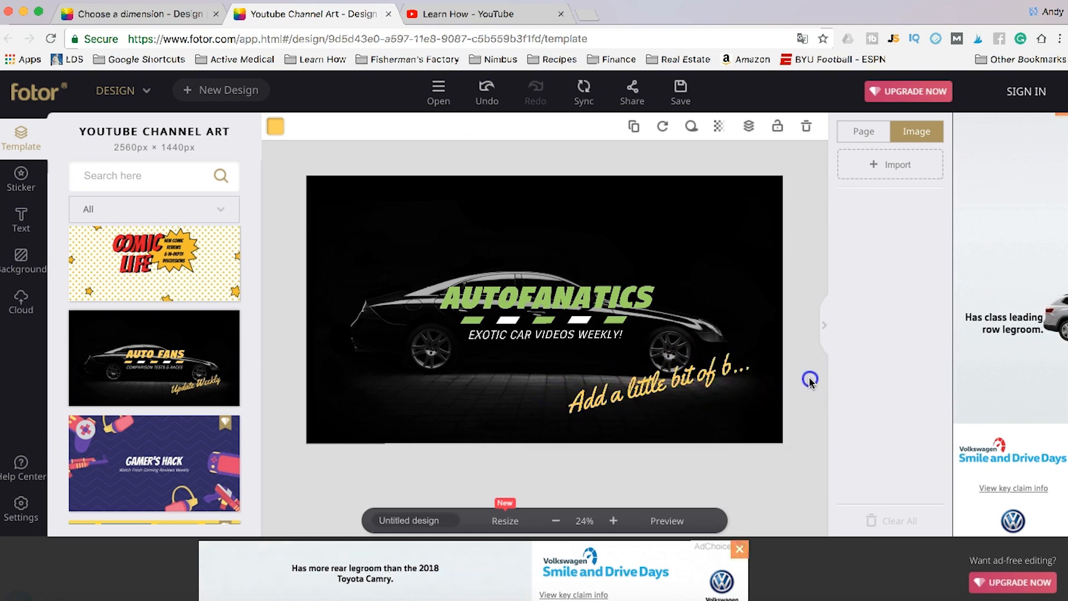
{"action": "left_click", "coordinate": [657, 372]}
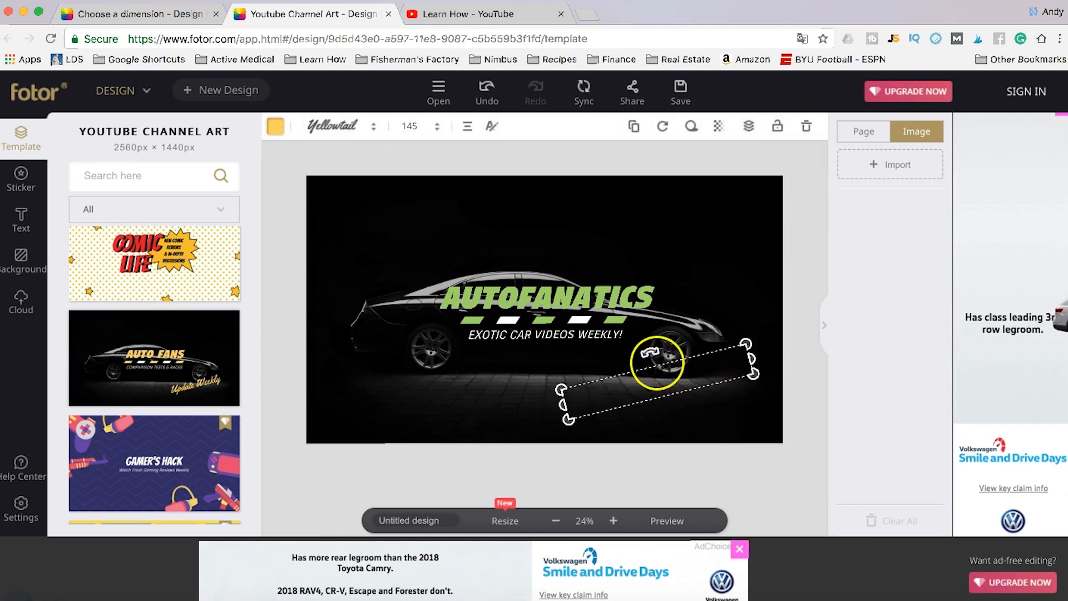
{"action": "left_click", "coordinate": [806, 126]}
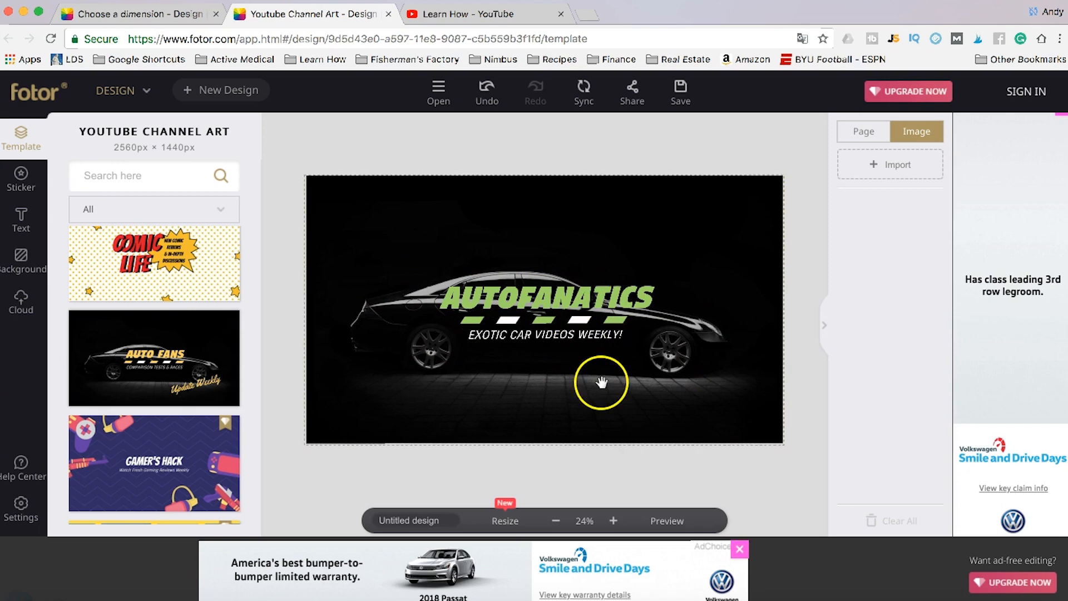
{"action": "left_click", "coordinate": [685, 386]}
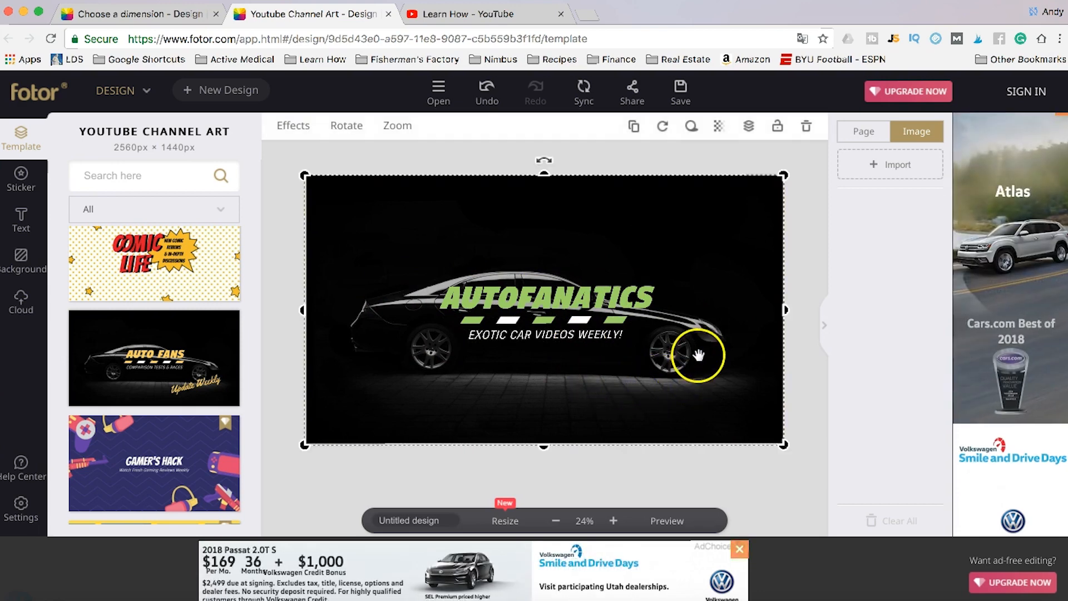
{"action": "left_click", "coordinate": [751, 130]}
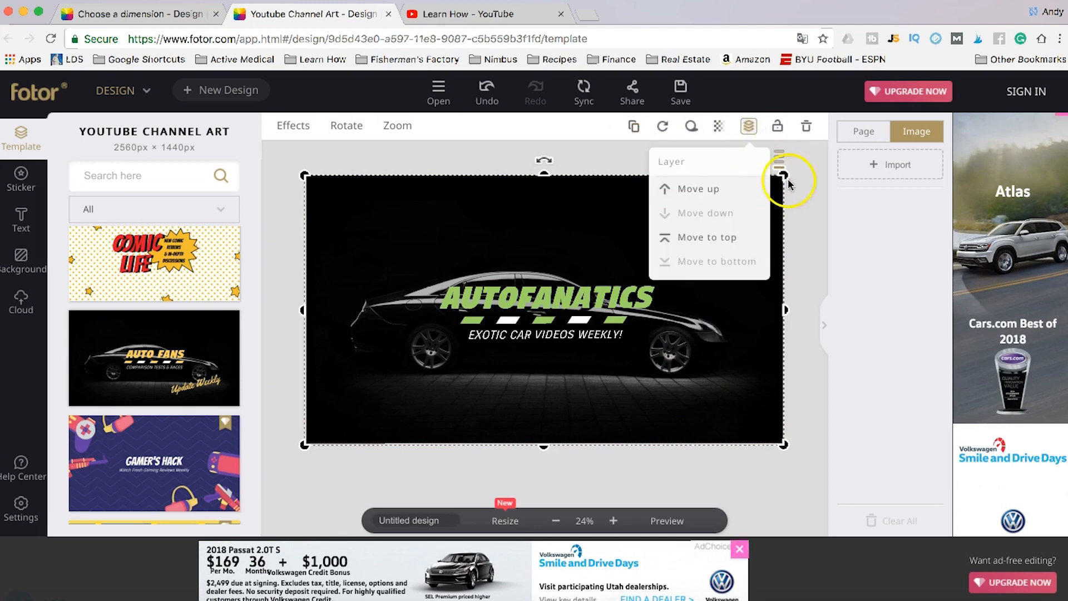
{"action": "left_click", "coordinate": [816, 185]}
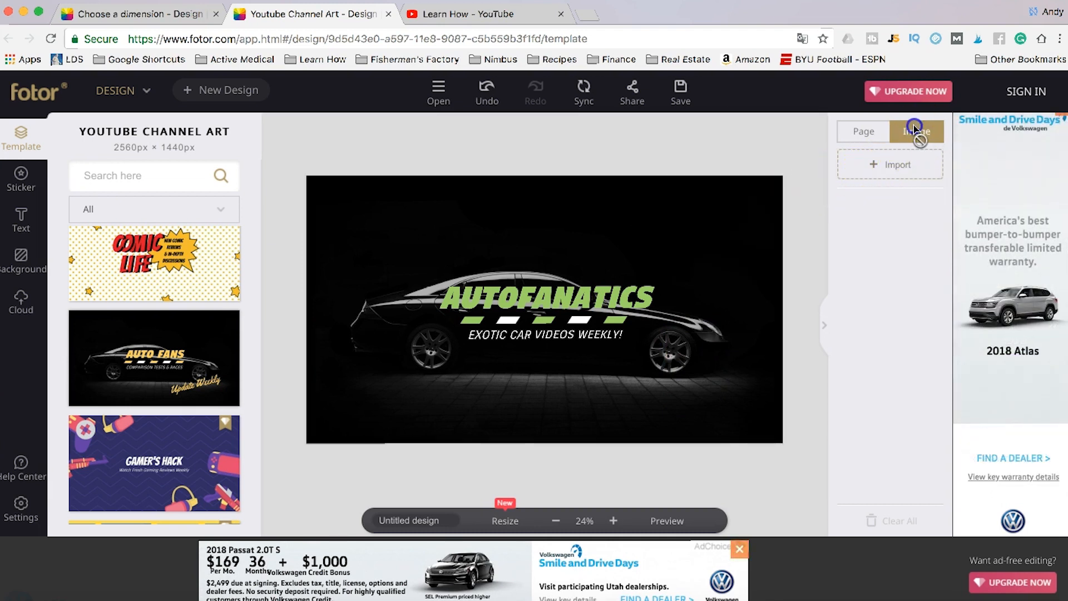
{"action": "left_click", "coordinate": [897, 165]}
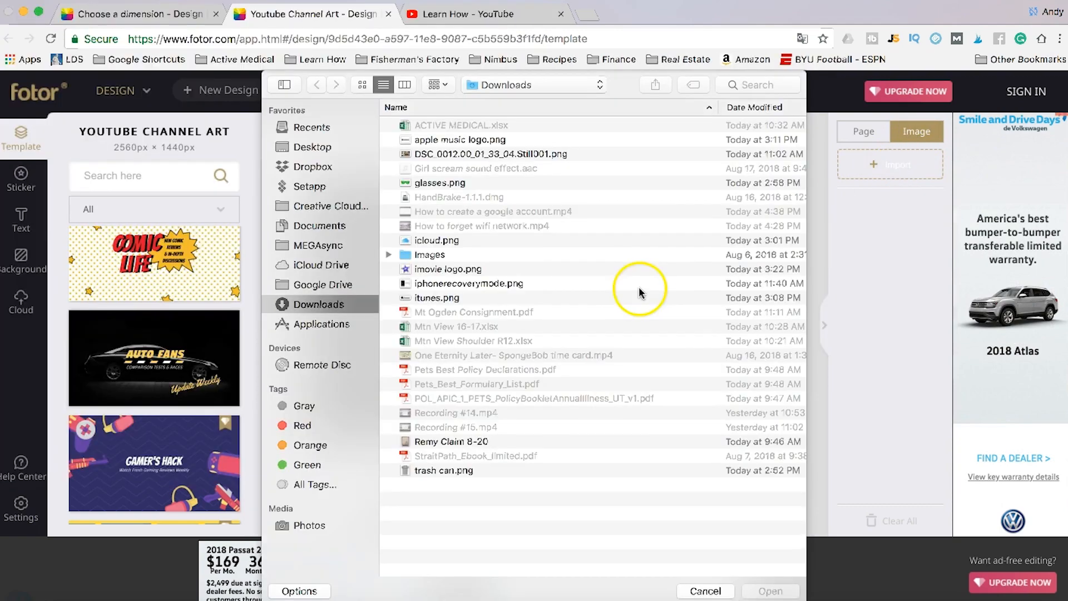
{"action": "left_click", "coordinate": [705, 590]}
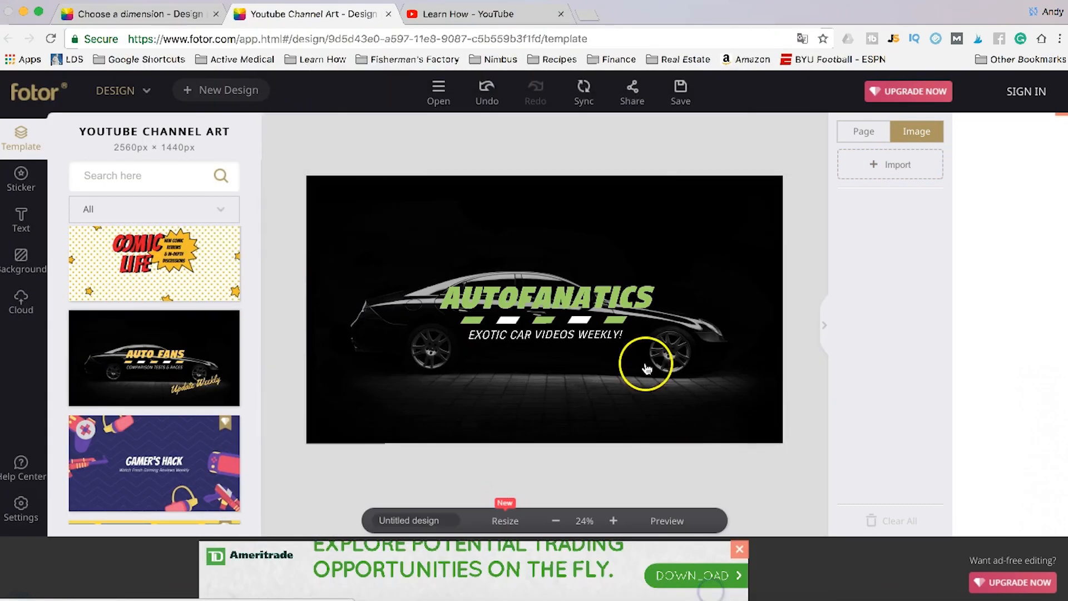
Search the web for "exotic cars pexels" in a new tab and open the Pexels luxury car photos page
{"action": "left_click", "coordinate": [589, 14]}
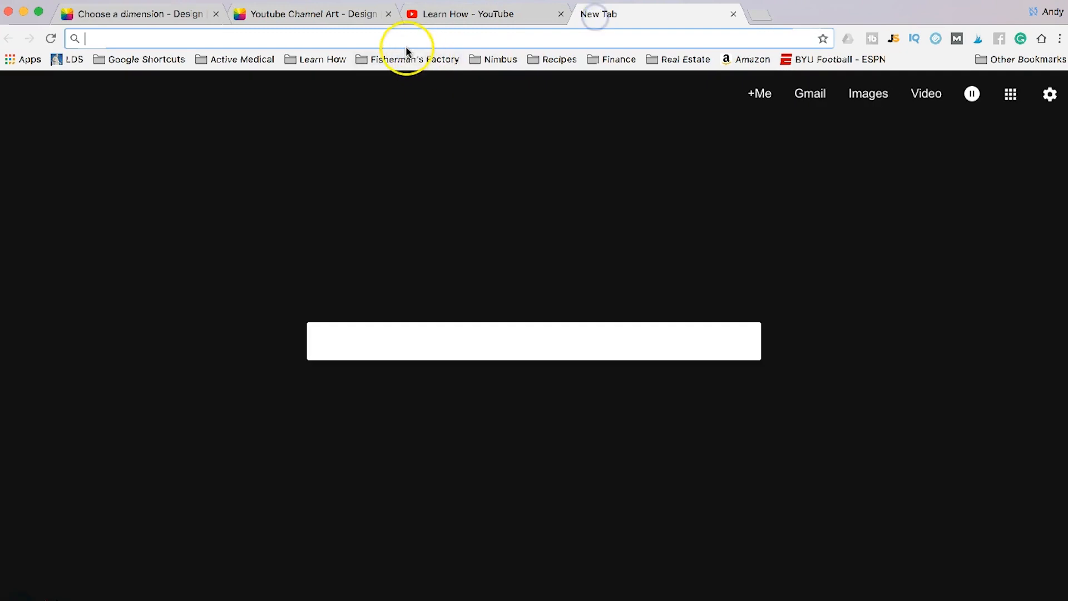
{"action": "type", "text": "exotic cars"}
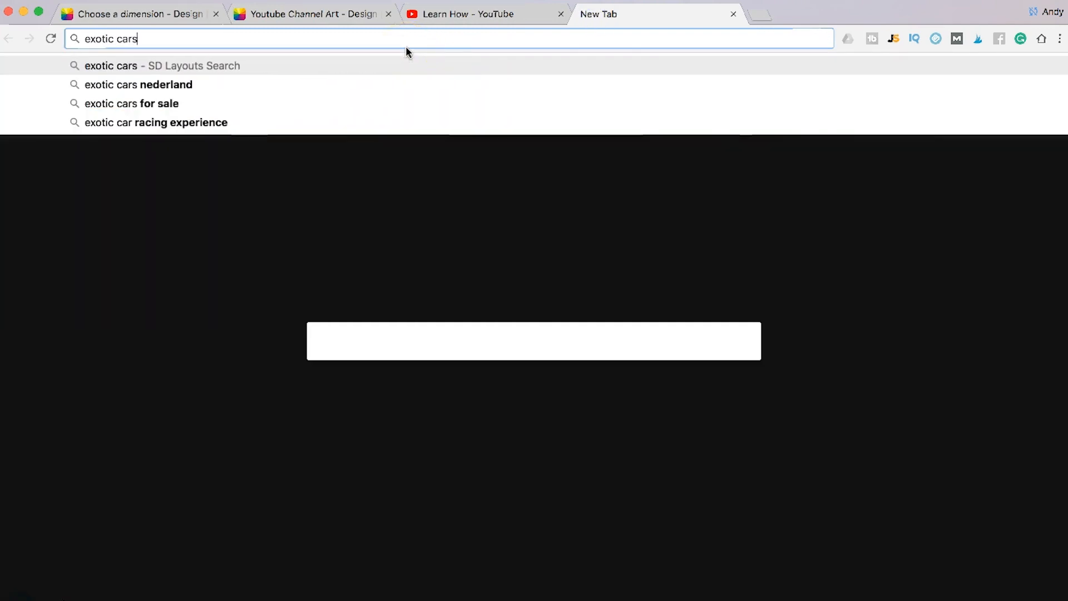
{"action": "type", "text": " pexels"}
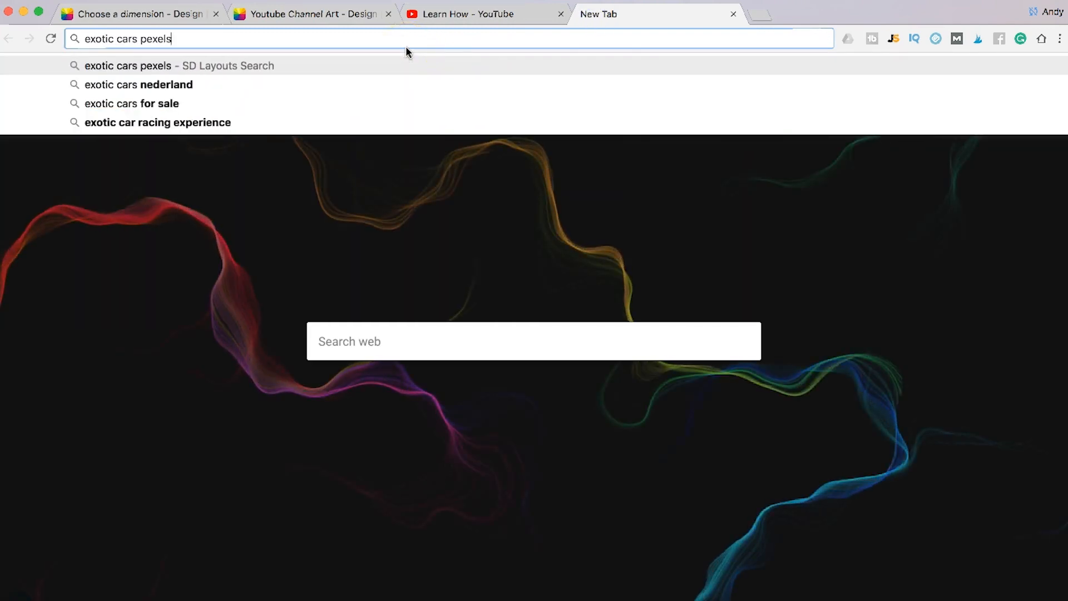
{"action": "key", "text": "Return"}
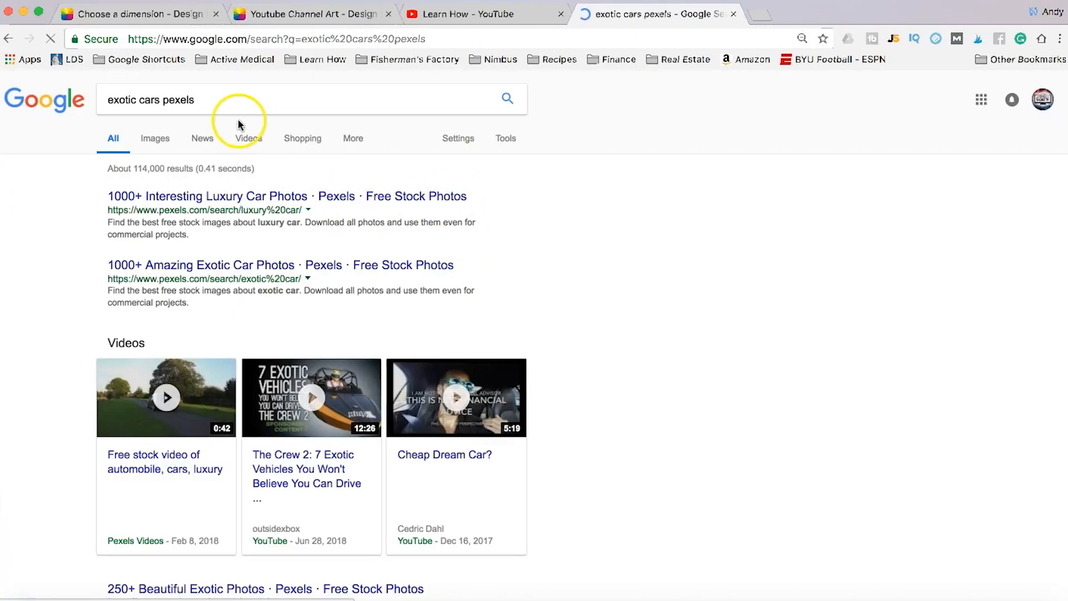
{"action": "left_click", "coordinate": [157, 137]}
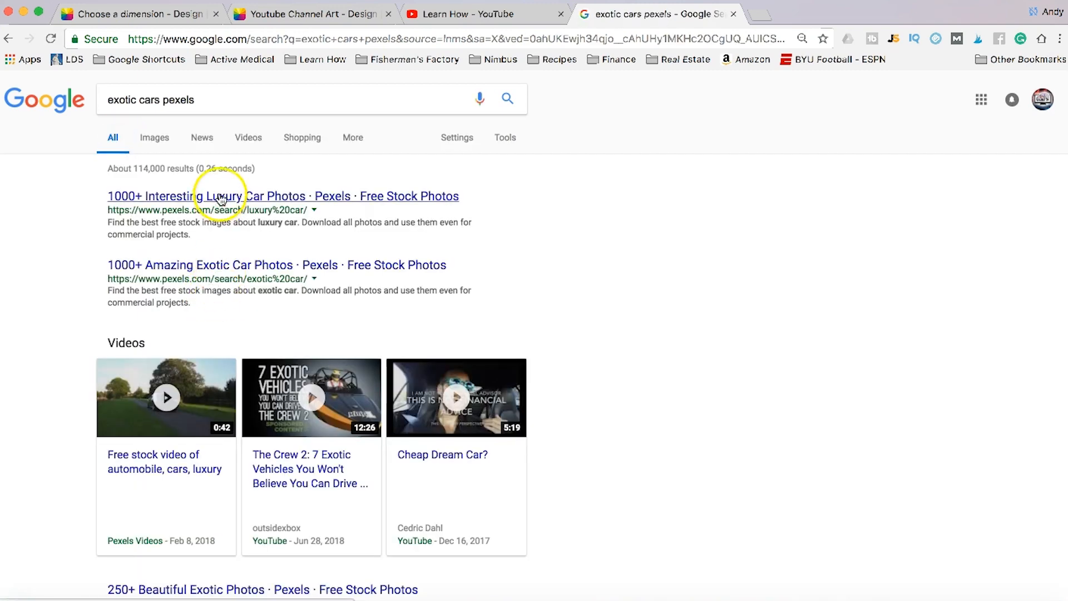
{"action": "left_click", "coordinate": [221, 198]}
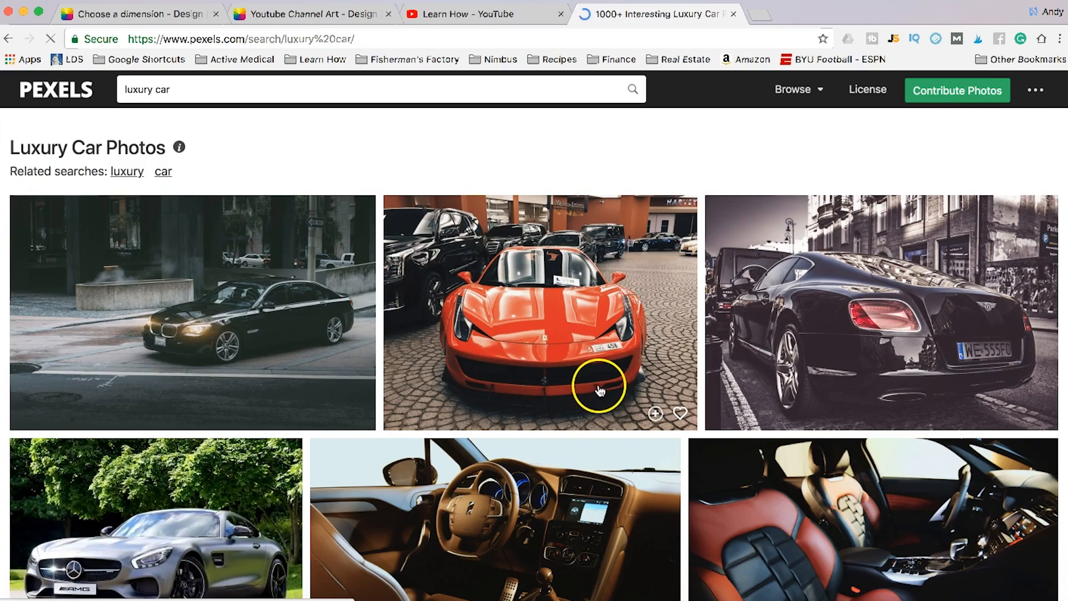
Browse the luxury car photos on Pexels for a suitable background image
{"action": "scroll", "coordinate": [445, 378], "scroll_direction": "down", "scroll_amount": 5}
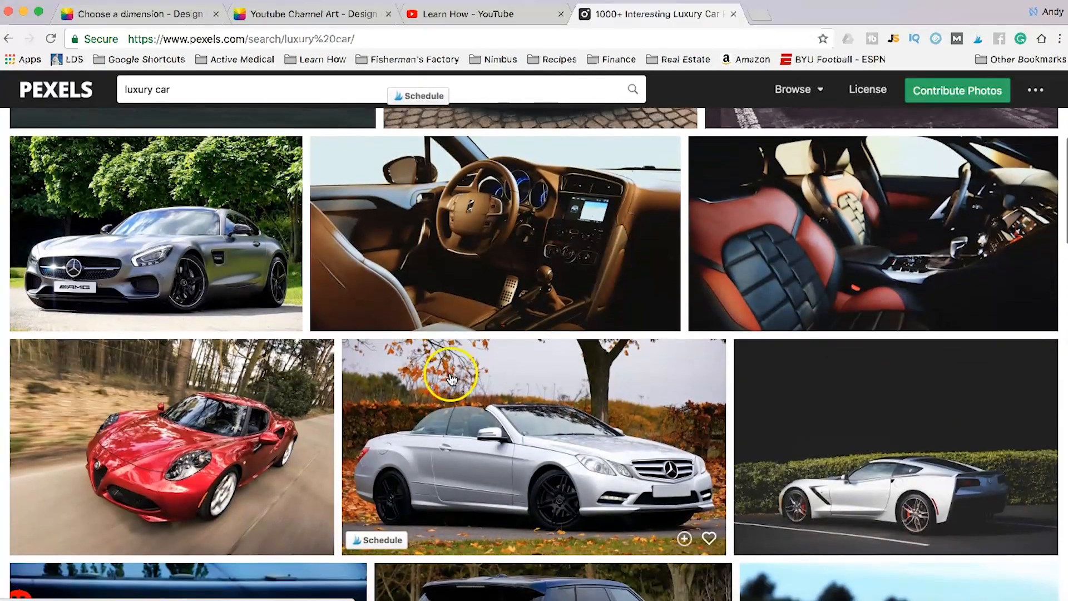
{"action": "scroll", "coordinate": [451, 378], "scroll_direction": "down", "scroll_amount": 5}
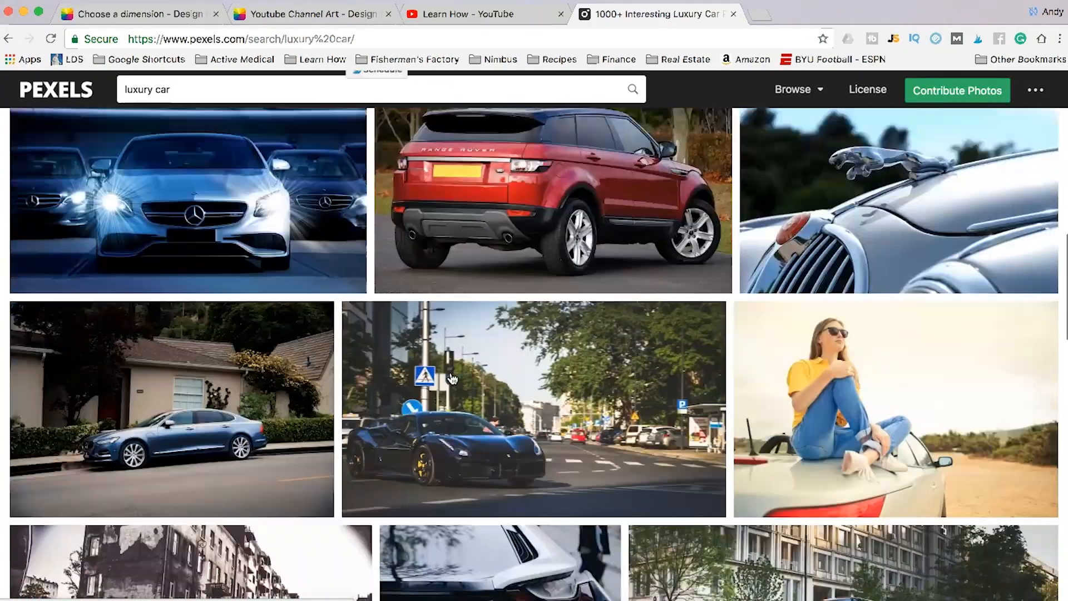
{"action": "scroll", "coordinate": [452, 378], "scroll_direction": "down", "scroll_amount": 3}
{"action": "scroll", "coordinate": [452, 379], "scroll_direction": "down", "scroll_amount": 2}
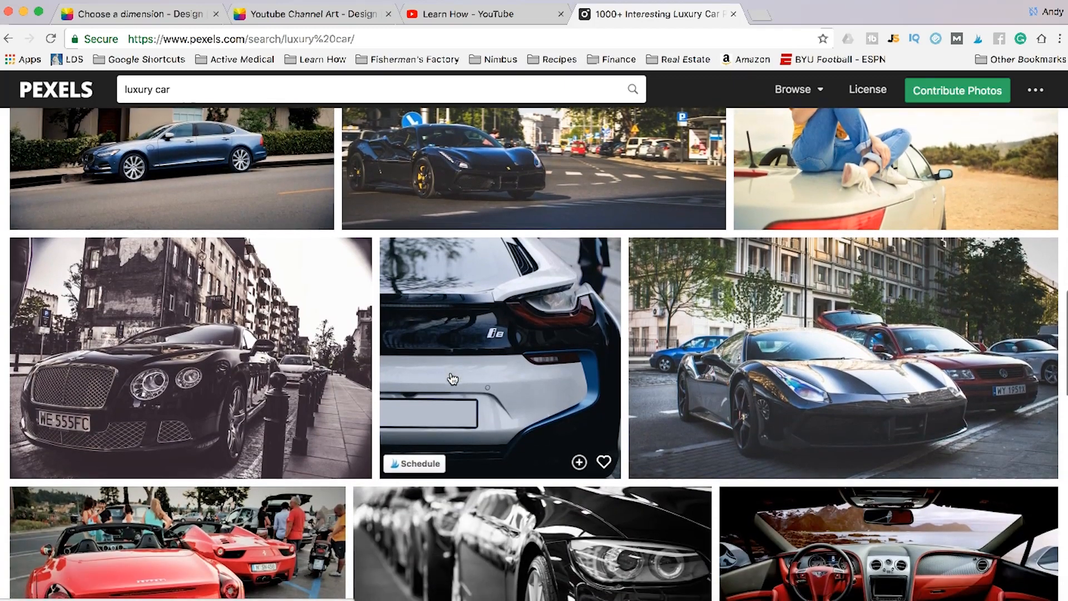
{"action": "scroll", "coordinate": [453, 379], "scroll_direction": "down", "scroll_amount": 1}
{"action": "left_click", "coordinate": [521, 337]}
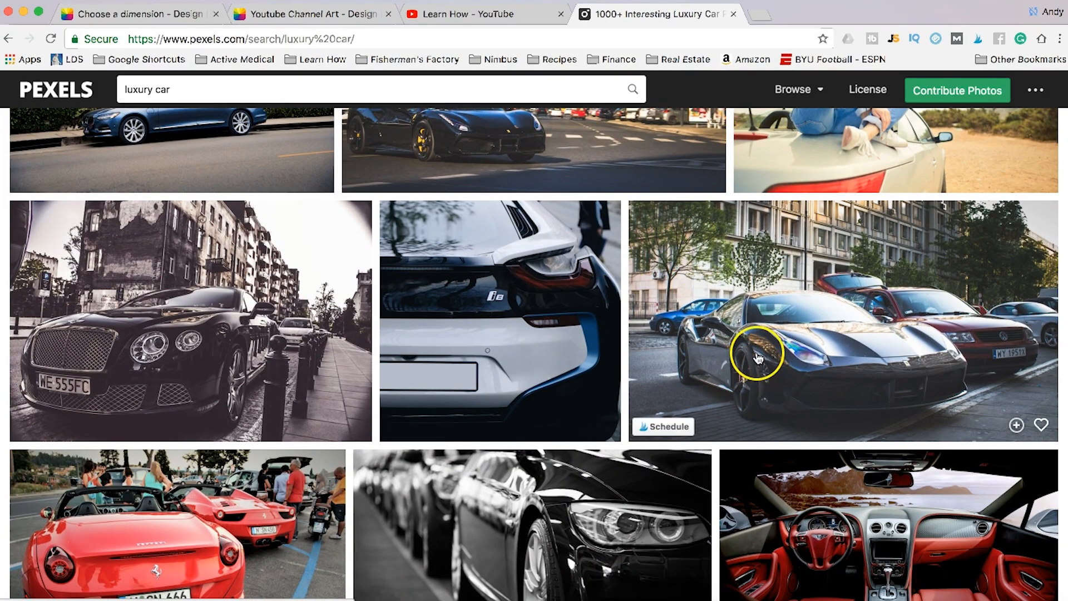
{"action": "left_click", "coordinate": [703, 290]}
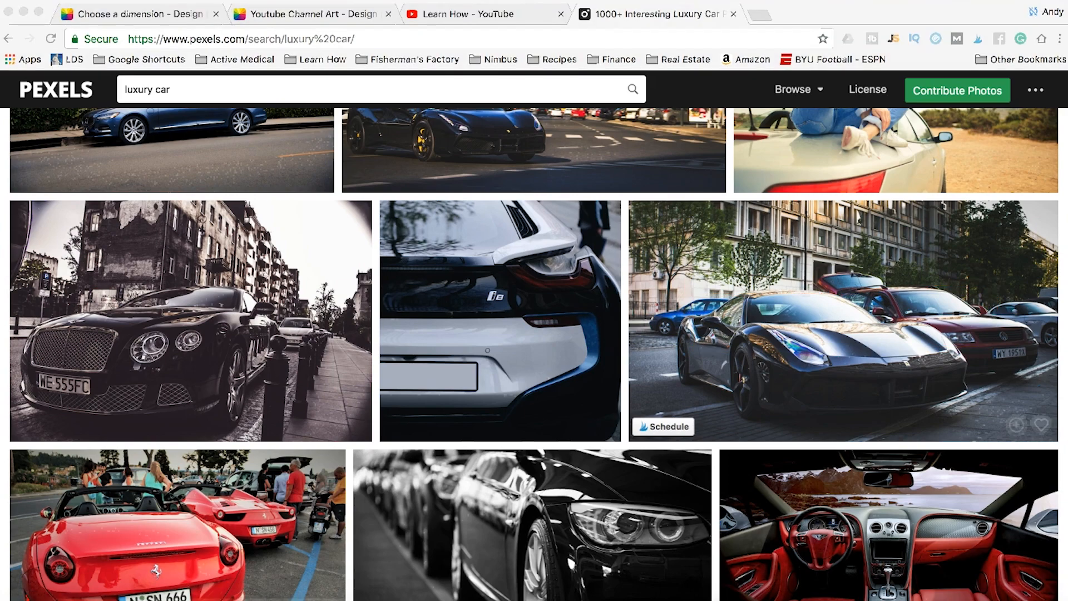
{"action": "scroll", "coordinate": [738, 361], "scroll_direction": "down", "scroll_amount": 5}
{"action": "scroll", "coordinate": [737, 361], "scroll_direction": "down", "scroll_amount": 4}
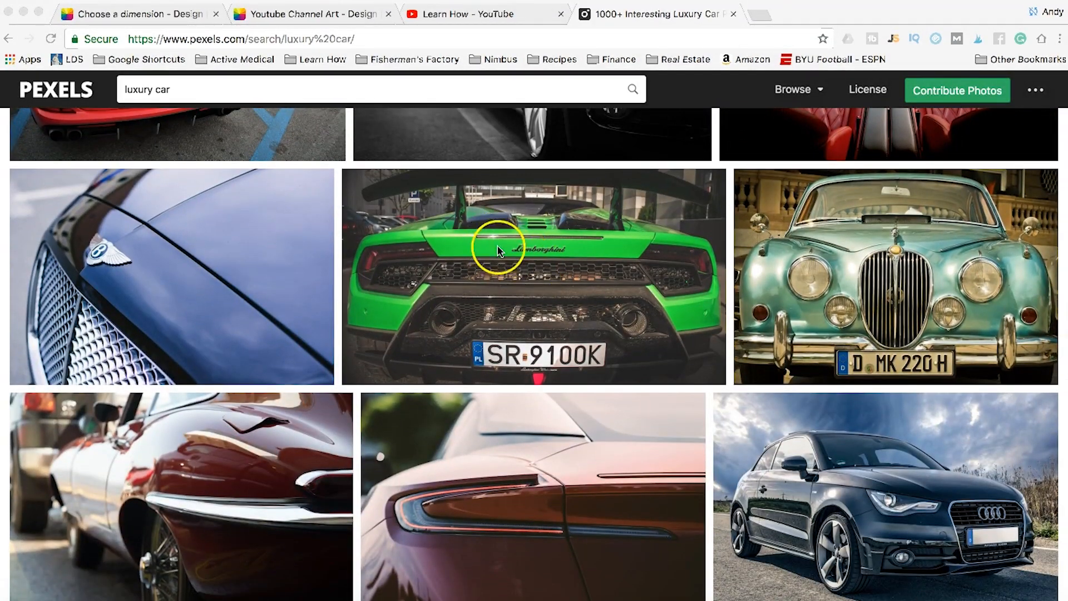
{"action": "scroll", "coordinate": [523, 350], "scroll_direction": "down", "scroll_amount": 3}
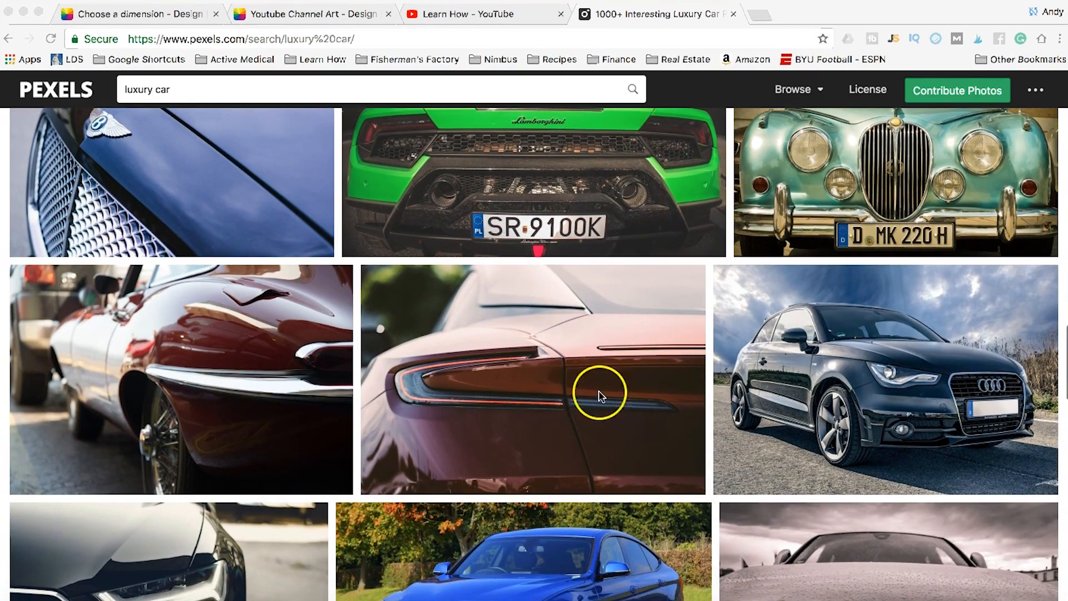
{"action": "scroll", "coordinate": [679, 428], "scroll_direction": "down", "scroll_amount": 5}
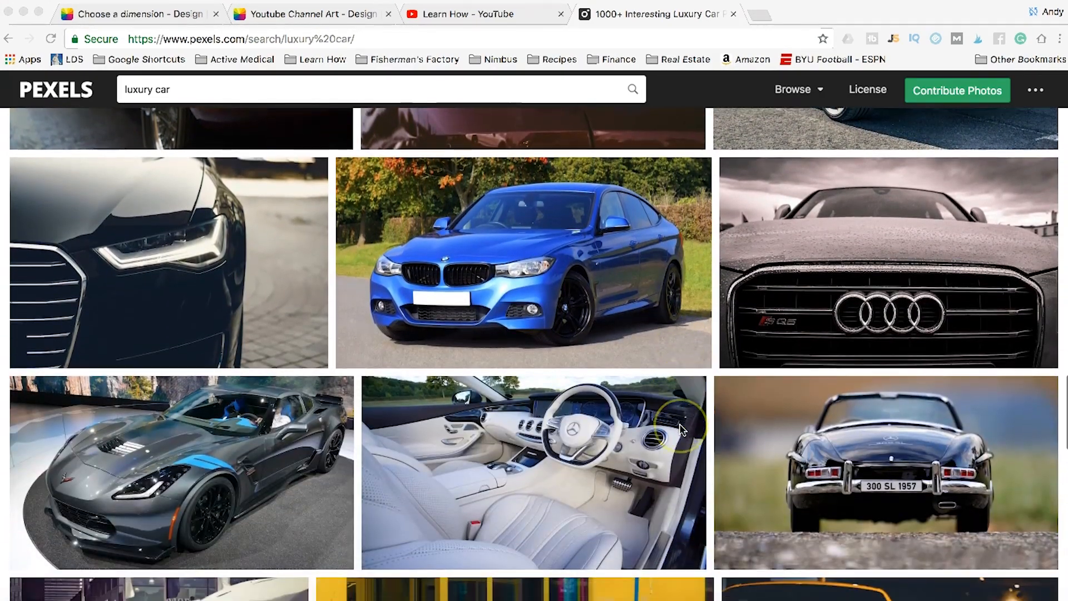
{"action": "scroll", "coordinate": [682, 430], "scroll_direction": "down", "scroll_amount": 1}
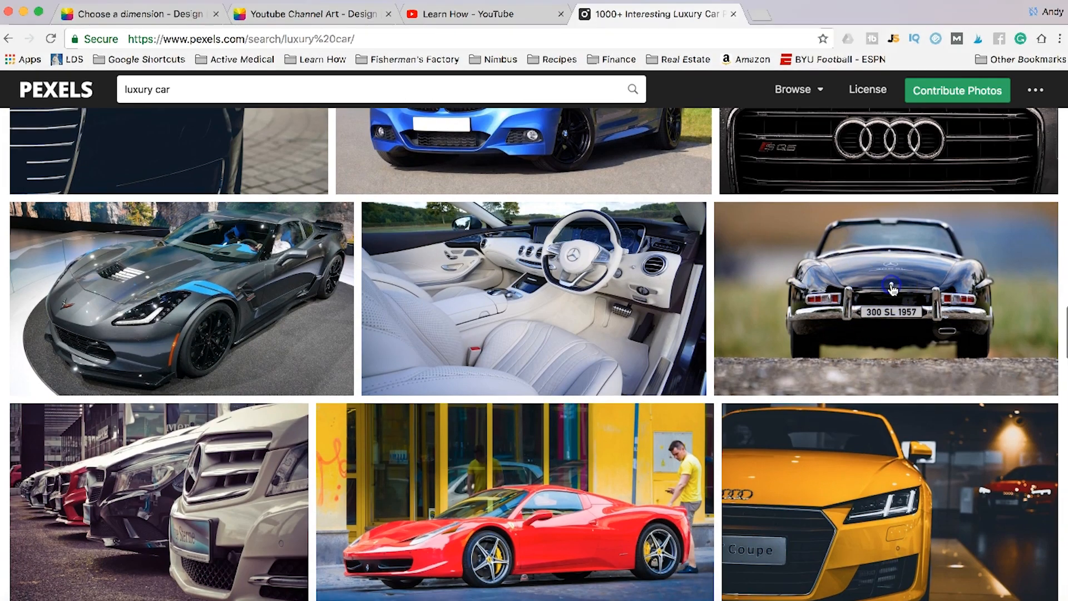
Download the free Pexels photo of the black convertible with the 300 SL 1957 plate and close its preview
{"action": "left_click", "coordinate": [889, 287]}
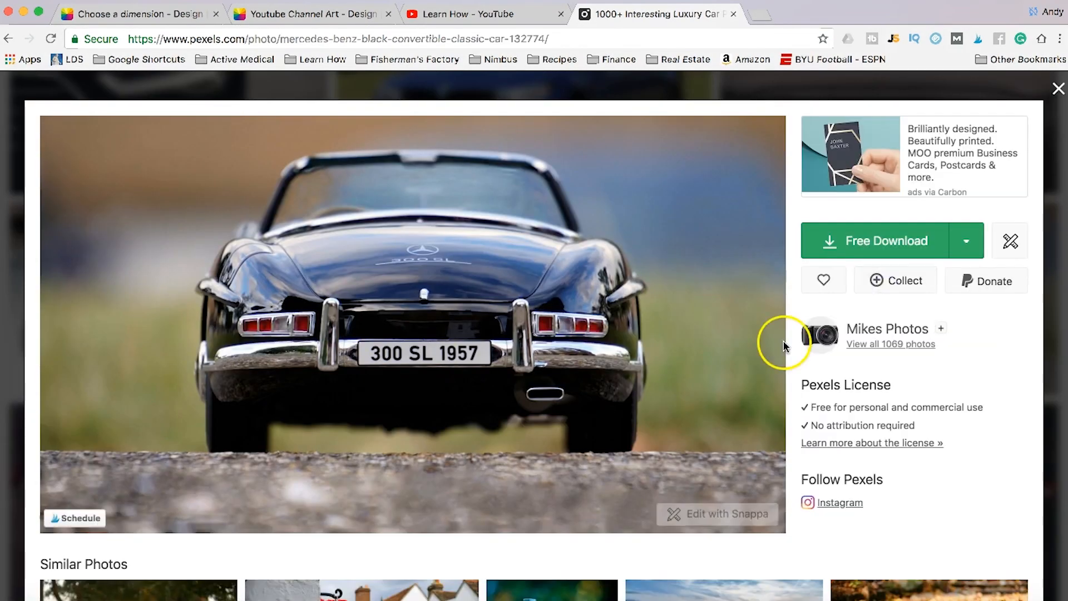
{"action": "left_click", "coordinate": [919, 247]}
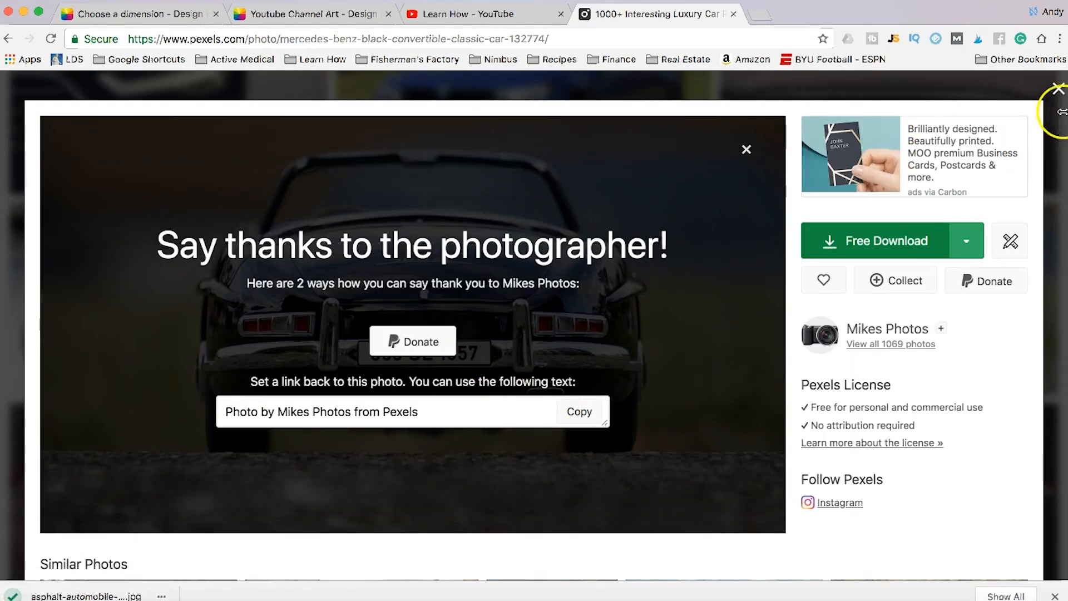
{"action": "left_click", "coordinate": [1059, 88]}
Switch back to the Fotor design and import asphalt-automobile-automotive-132774.jpg from Downloads
{"action": "left_click", "coordinate": [314, 14]}
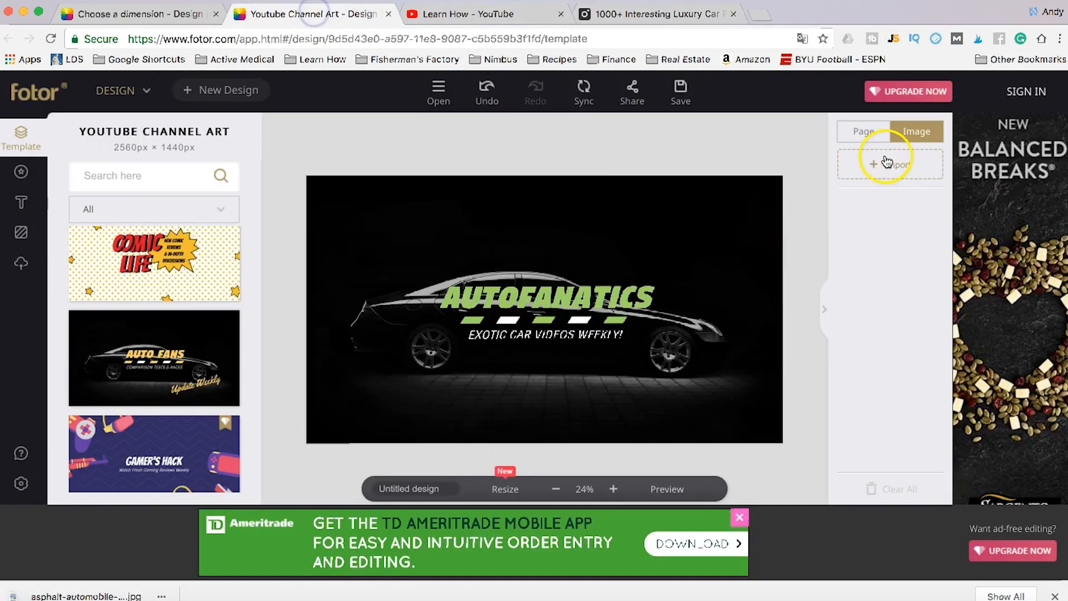
{"action": "left_click", "coordinate": [895, 163]}
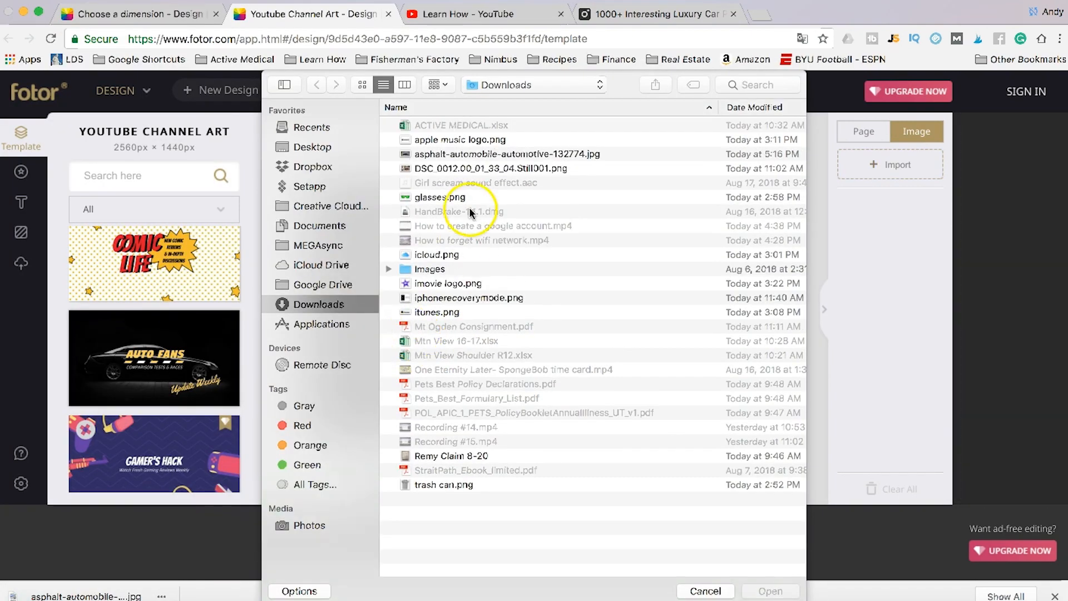
{"action": "double_click", "coordinate": [469, 155]}
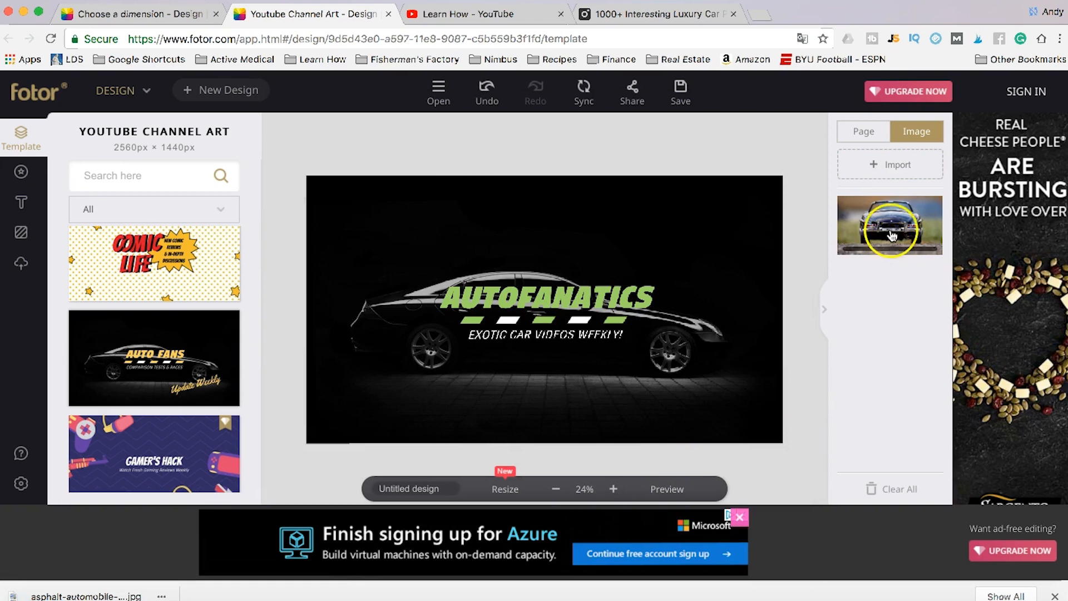
Replace the design's dark car background with the imported convertible photo and enlarge it beyond the canvas edges
{"action": "left_click_drag", "start_coordinate": [896, 225], "coordinate": [668, 262]}
{"action": "scroll", "coordinate": [613, 265], "scroll_direction": "up", "scroll_amount": 5}
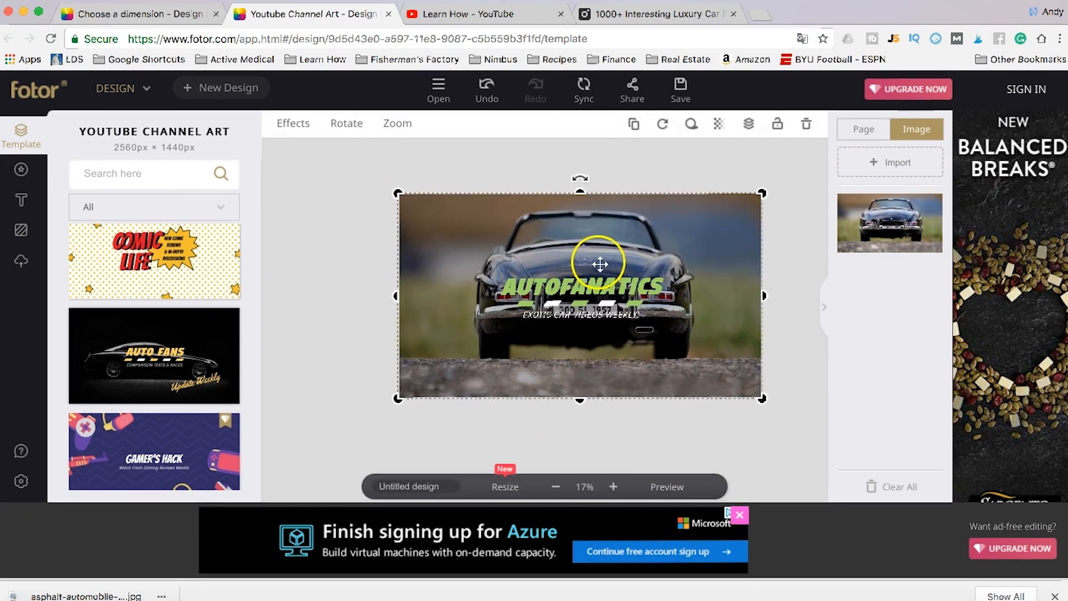
{"action": "left_click_drag", "start_coordinate": [656, 353], "coordinate": [661, 354]}
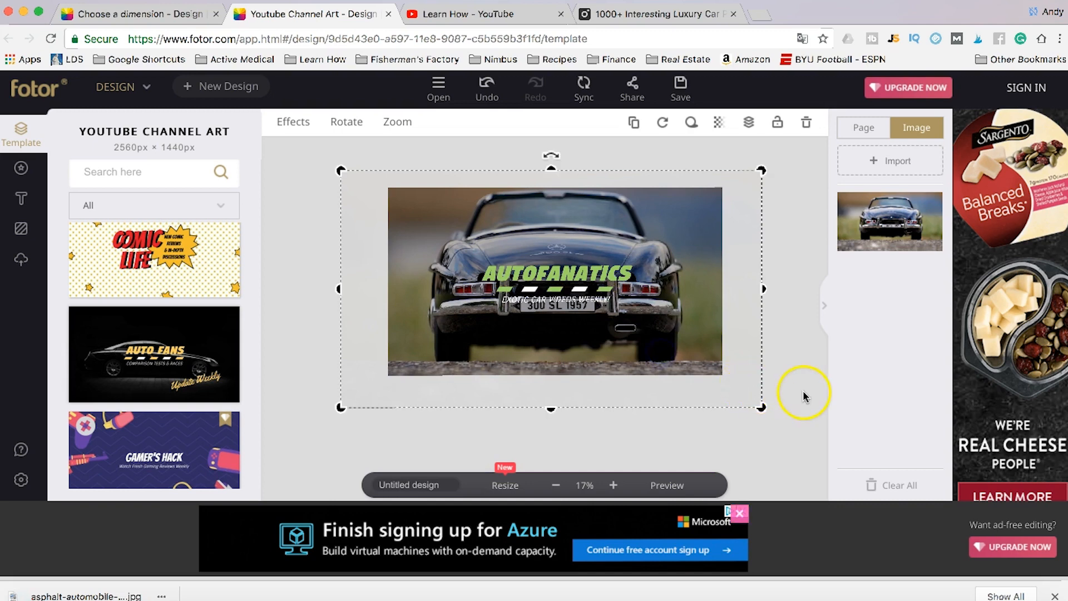
{"action": "left_click", "coordinate": [616, 485]}
{"action": "left_click", "coordinate": [615, 486]}
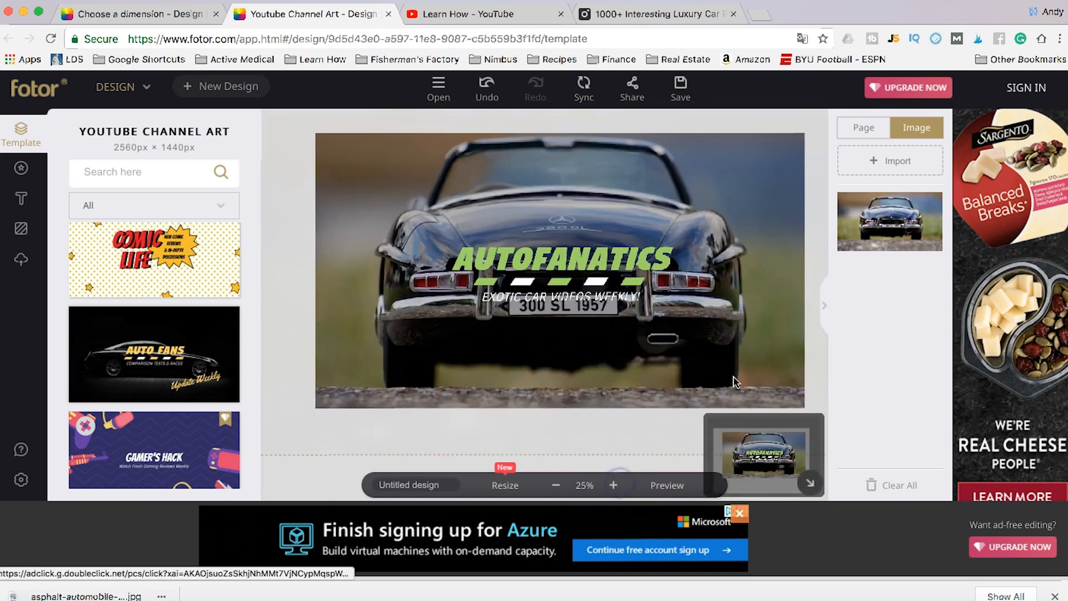
Move the convertible background photo down slightly so its licence plate sits clear below the tagline
{"action": "scroll", "coordinate": [777, 373], "scroll_direction": "up", "scroll_amount": 5}
{"action": "scroll", "coordinate": [777, 373], "scroll_direction": "down", "scroll_amount": 5}
{"action": "scroll", "coordinate": [778, 373], "scroll_direction": "up", "scroll_amount": 4}
{"action": "left_click", "coordinate": [796, 387]}
{"action": "scroll", "coordinate": [647, 391], "scroll_direction": "down", "scroll_amount": 5}
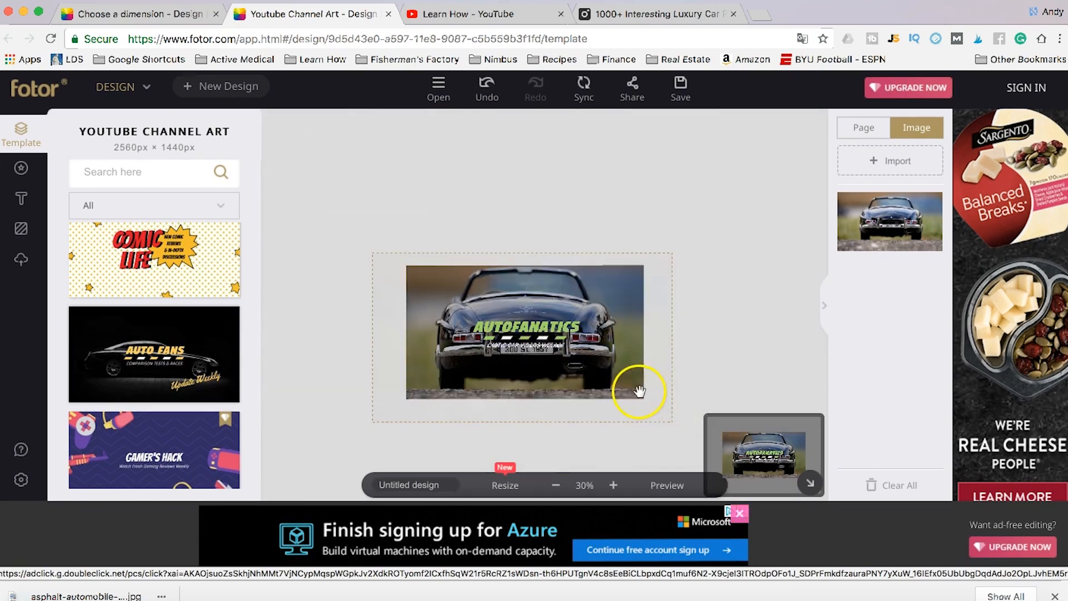
{"action": "scroll", "coordinate": [525, 333], "scroll_direction": "up", "scroll_amount": 8}
{"action": "scroll", "coordinate": [526, 335], "scroll_direction": "down", "scroll_amount": 5}
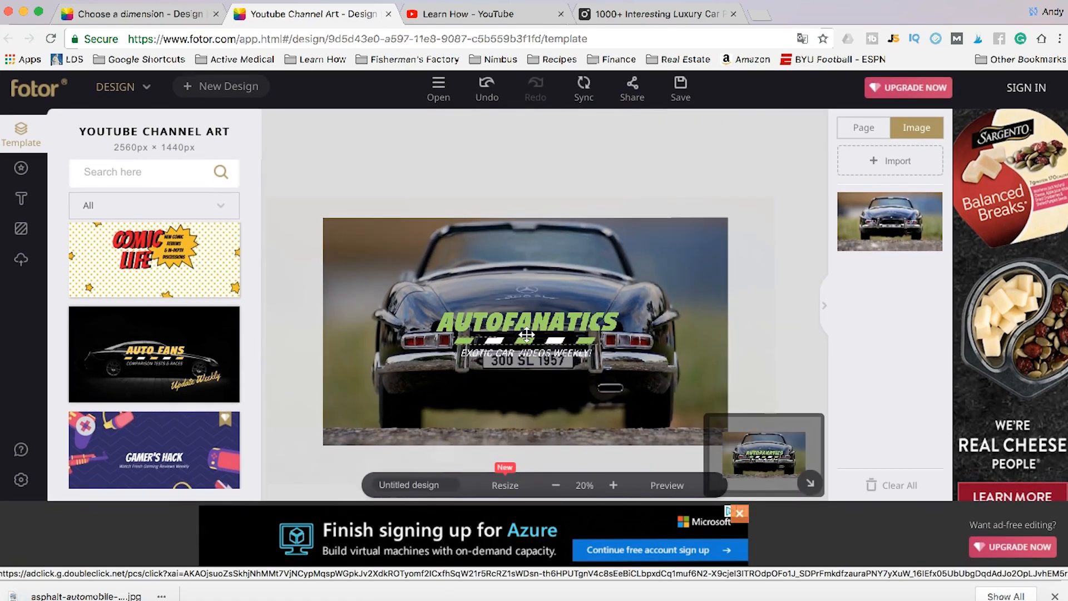
{"action": "mouse_move", "coordinate": [685, 198]}
{"action": "left_mouse_down"}
{"action": "mouse_move", "coordinate": [703, 167]}
{"action": "mouse_move", "coordinate": [686, 210]}
{"action": "left_mouse_up"}
{"action": "scroll", "coordinate": [751, 240], "scroll_direction": "down", "scroll_amount": 2}
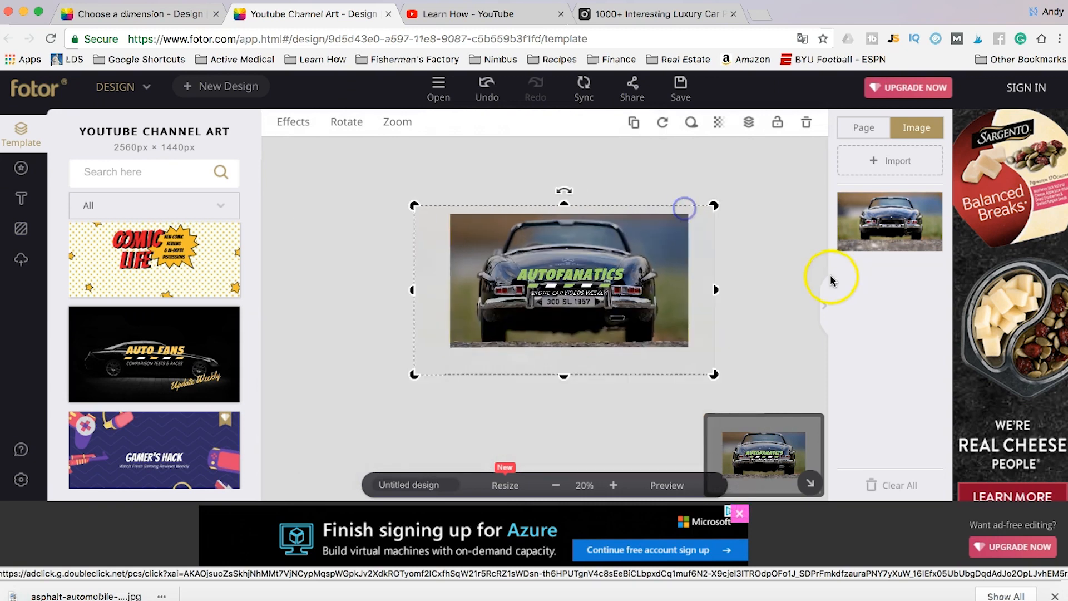
{"action": "left_click", "coordinate": [613, 485]}
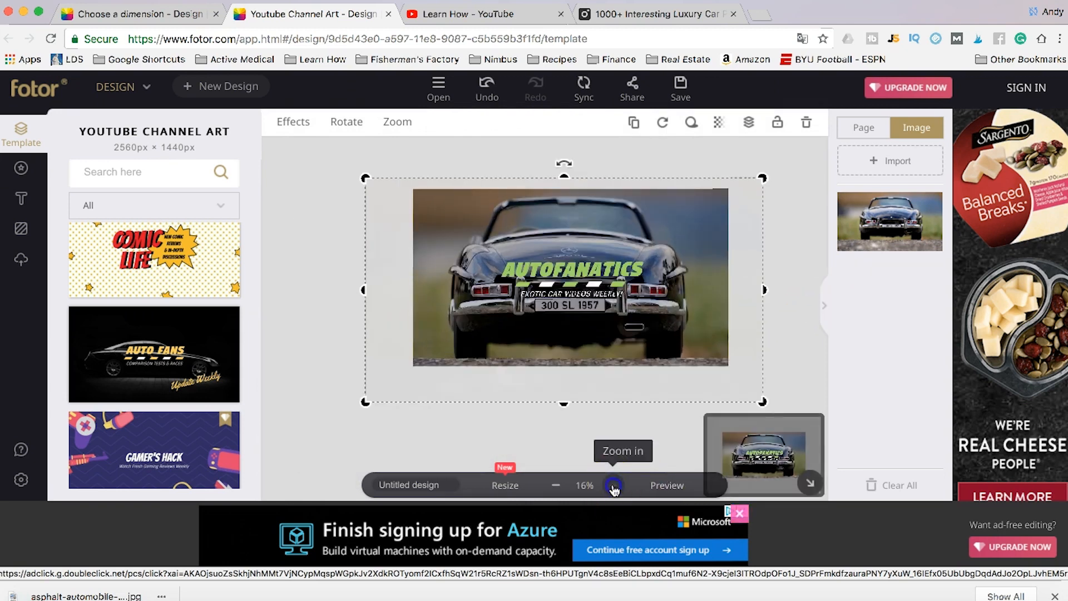
{"action": "left_click", "coordinate": [613, 486]}
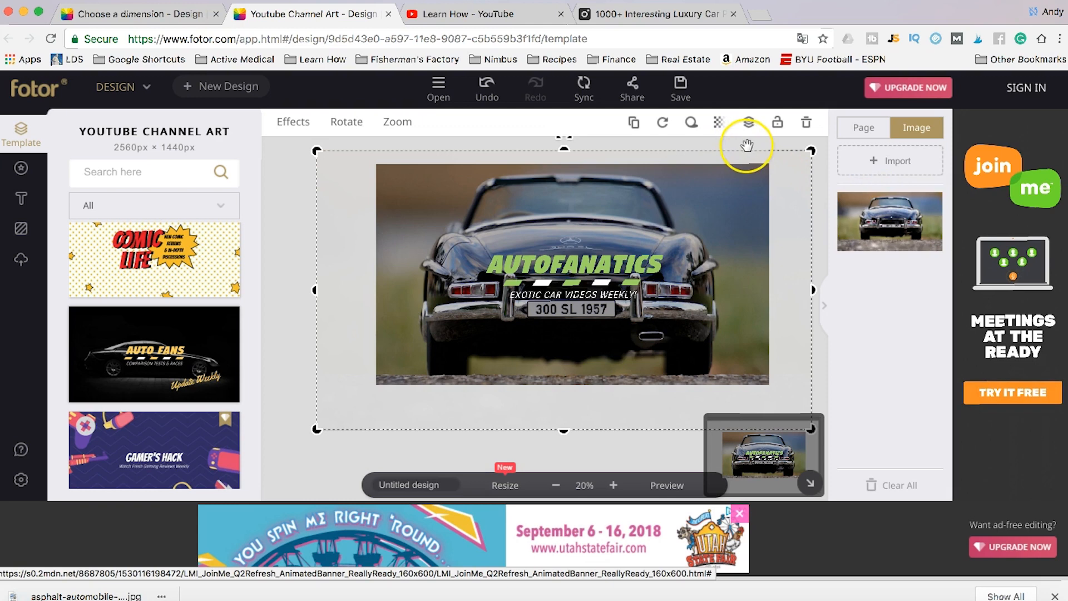
Start saving the design and name the file YouTube Channel Banner
{"action": "left_click", "coordinate": [680, 84]}
{"action": "left_click", "coordinate": [680, 205]}
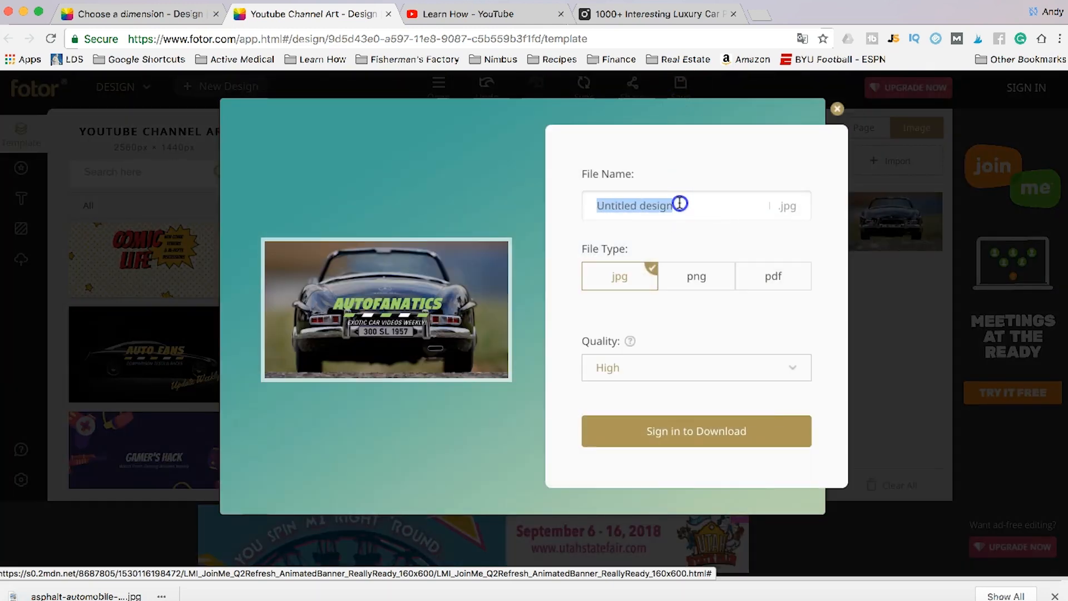
{"action": "type", "text": "YouTube Channel Banner"}
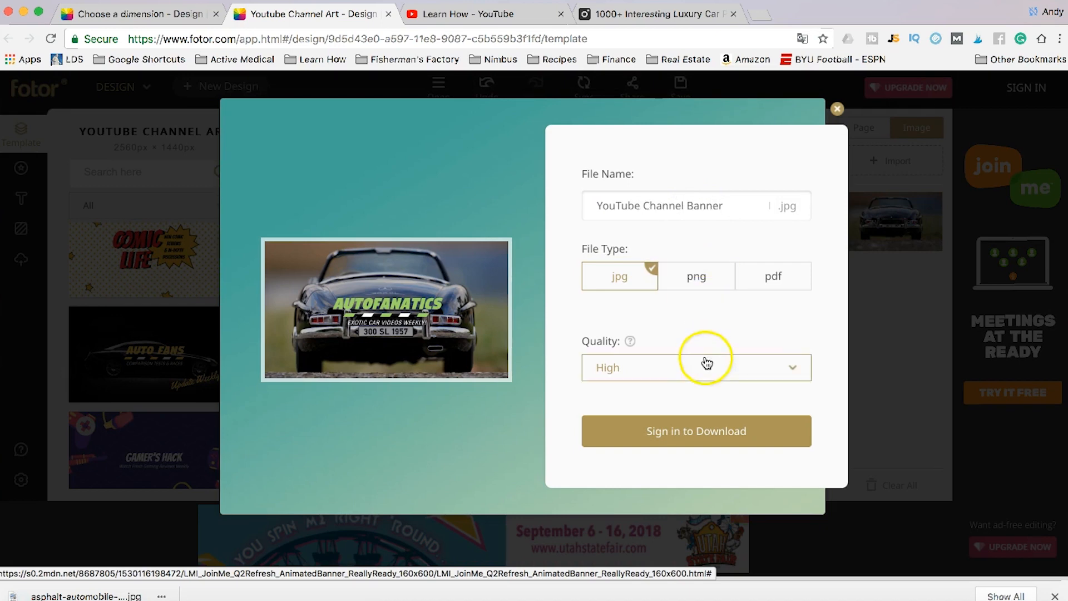
Sign in with the Facebook account and download the banner as a high-quality jpg
{"action": "left_click", "coordinate": [702, 430]}
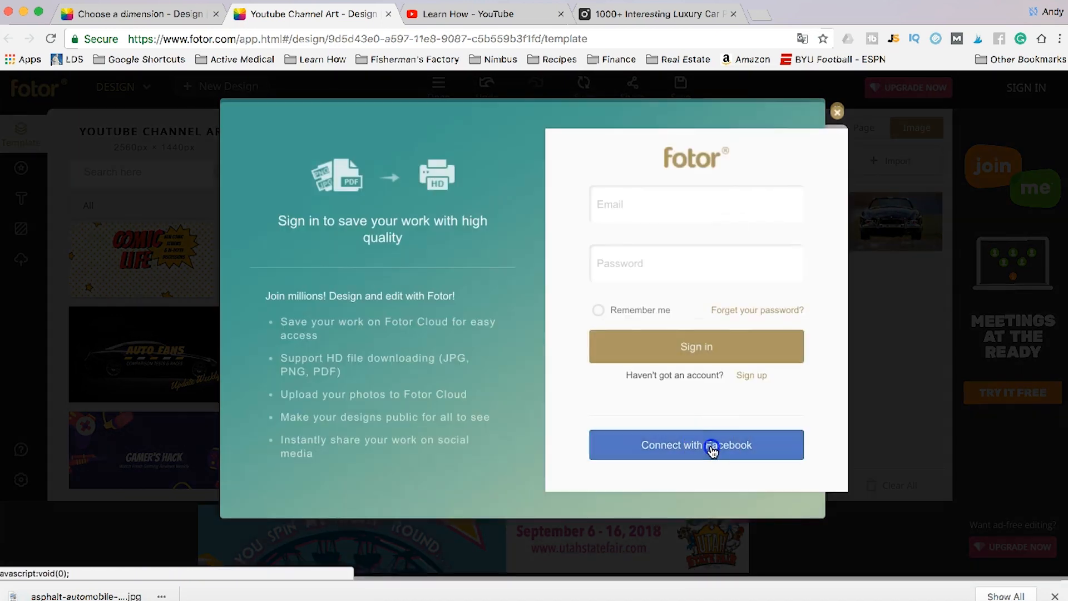
{"action": "left_click", "coordinate": [712, 448]}
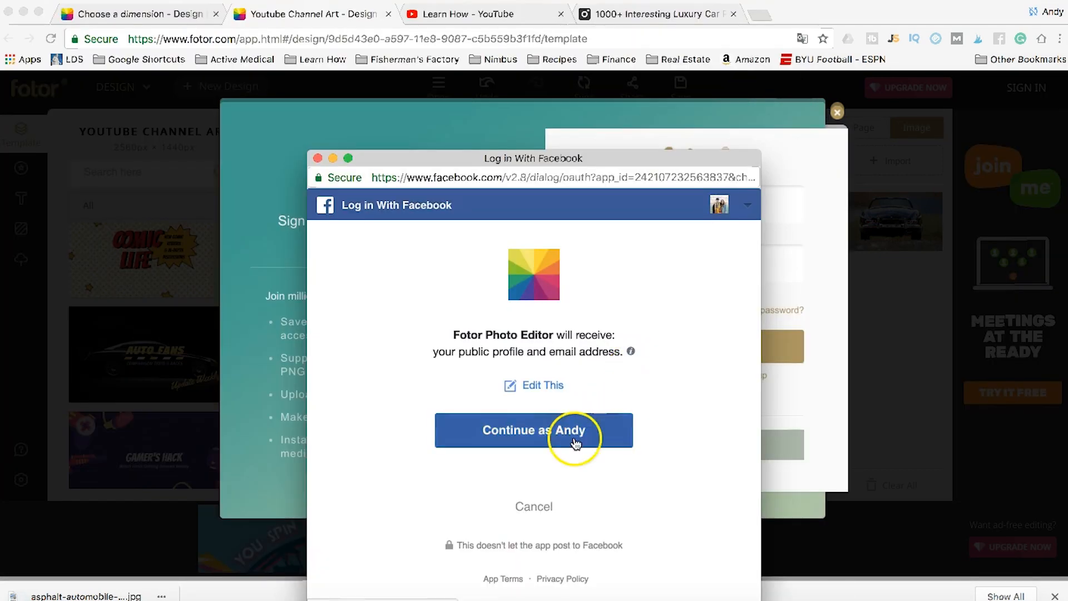
{"action": "left_click", "coordinate": [573, 439]}
{"action": "left_click", "coordinate": [797, 440]}
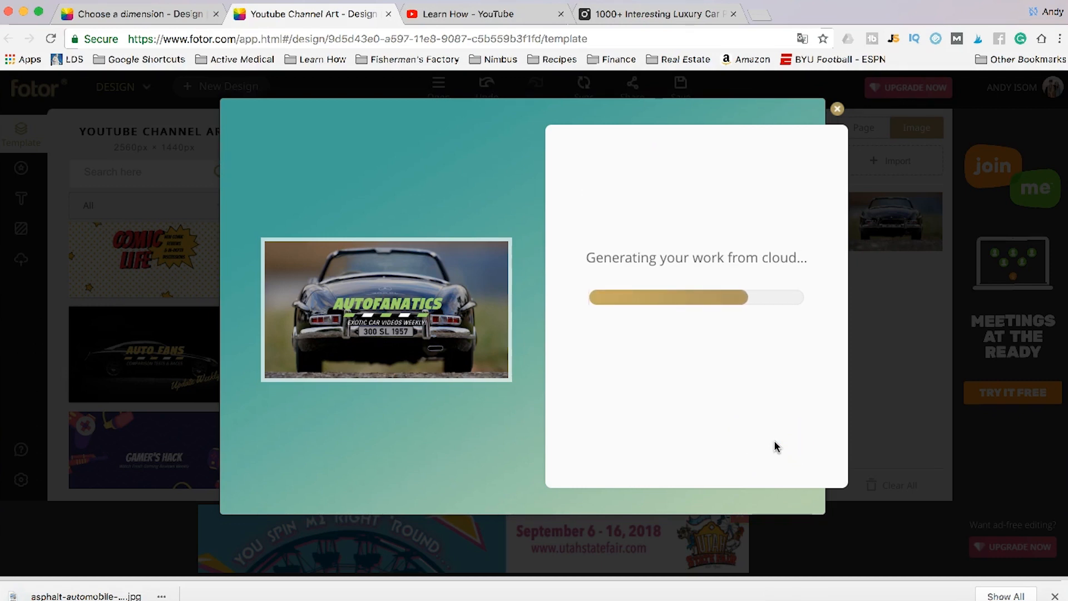
Open the downloaded YouTube Channel Banner.jpg to inspect the finished artwork, and close the preview
{"action": "left_click", "coordinate": [87, 596]}
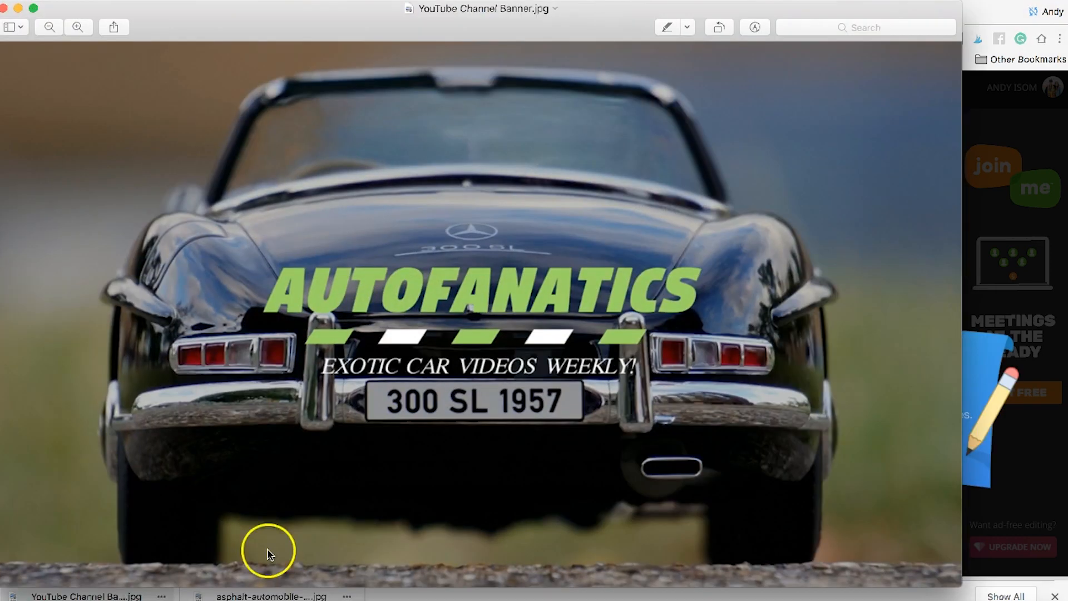
{"action": "left_click_drag", "start_coordinate": [256, 11], "coordinate": [361, 10]}
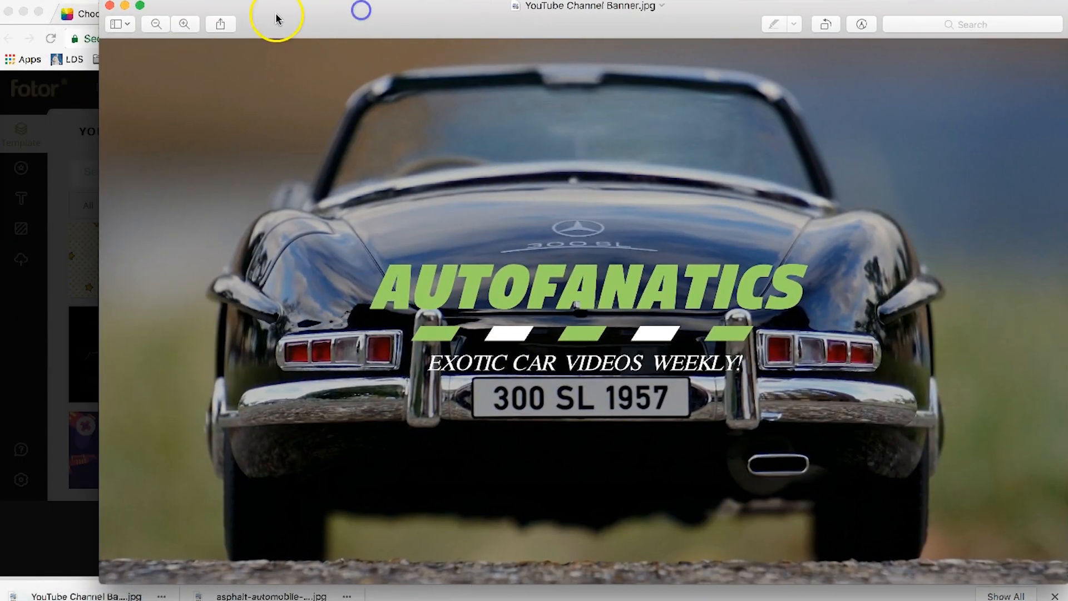
{"action": "left_click", "coordinate": [110, 5]}
Switch to the Learn How YouTube channel and upload YouTube Channel Banner.jpg from Downloads as channel art
{"action": "left_click", "coordinate": [508, 15]}
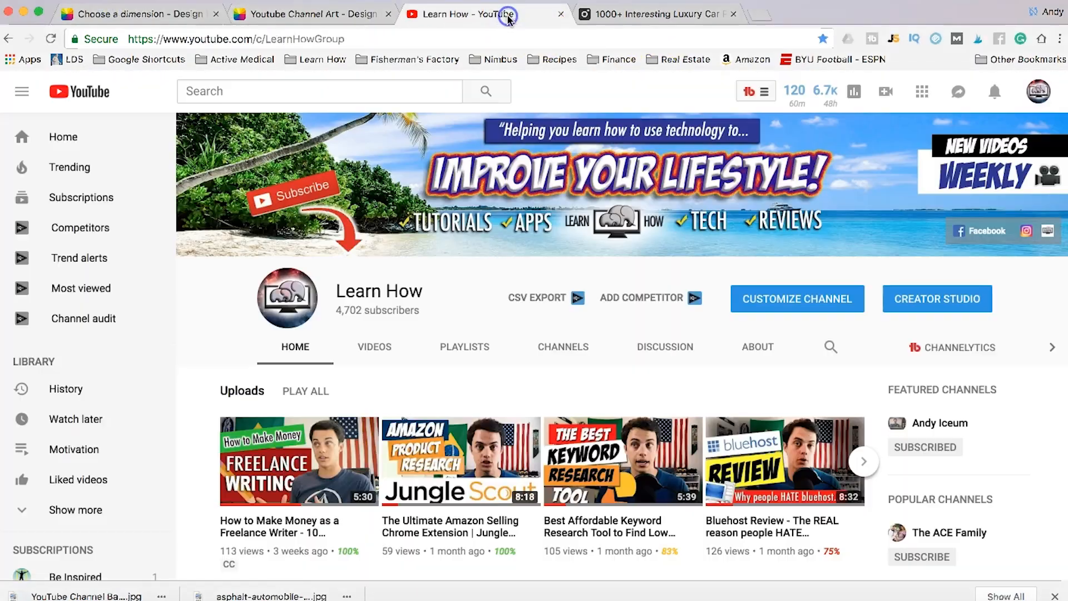
{"action": "left_click", "coordinate": [1045, 145]}
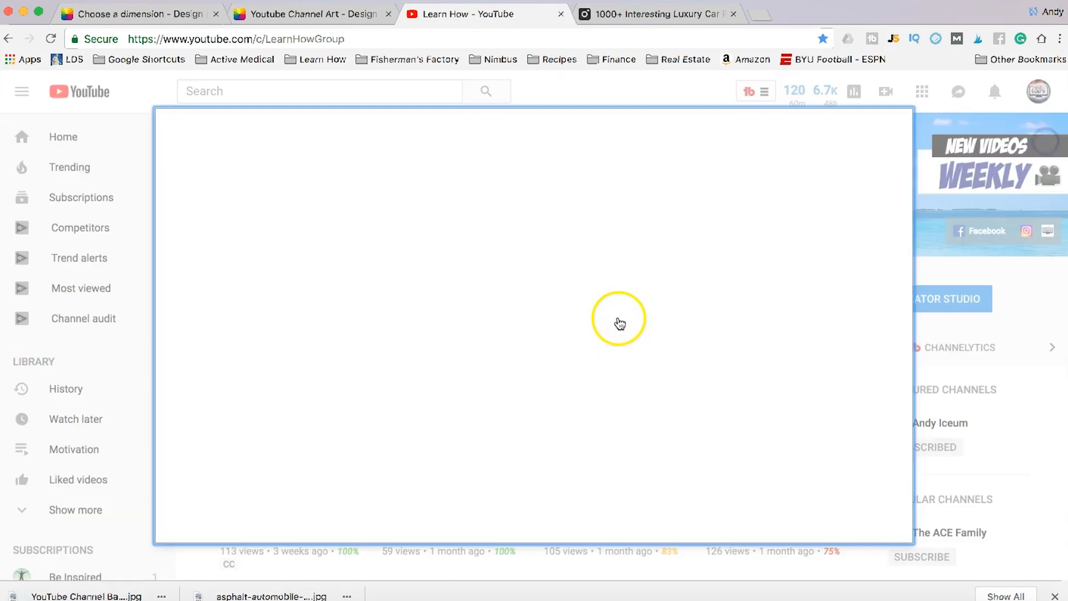
{"action": "left_click", "coordinate": [483, 366]}
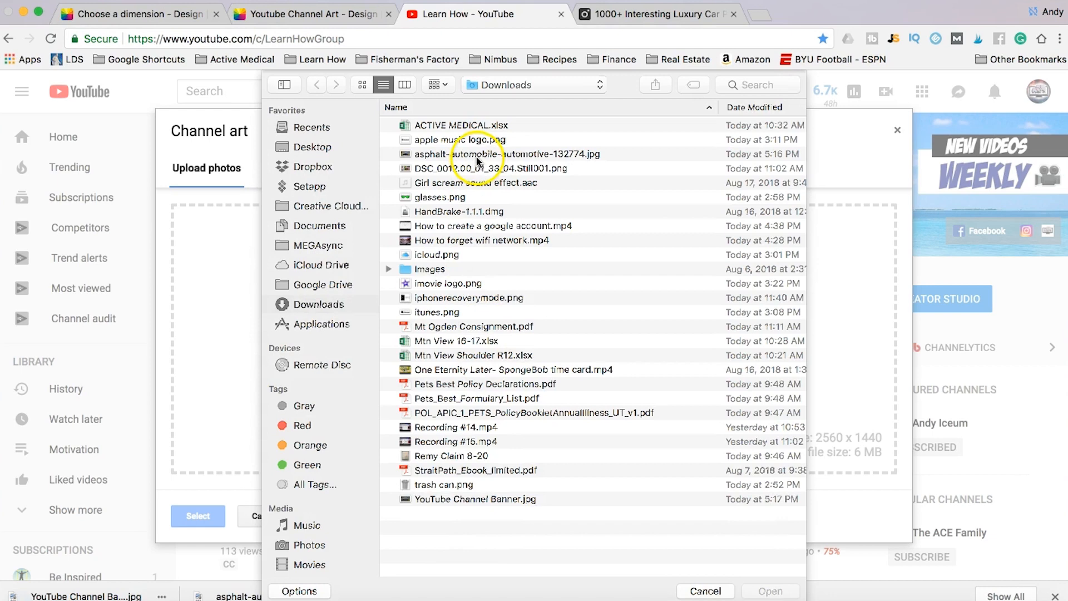
{"action": "left_click", "coordinate": [486, 499]}
{"action": "left_click", "coordinate": [747, 591]}
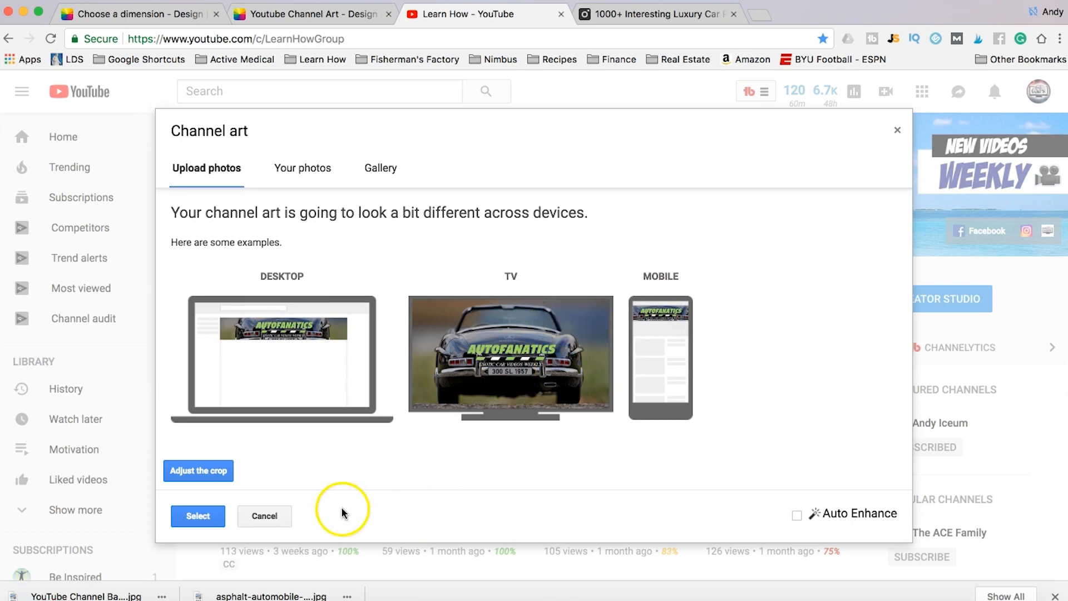
Switch back to the Fotor design and close the finished download dialog
{"action": "left_click", "coordinate": [324, 15]}
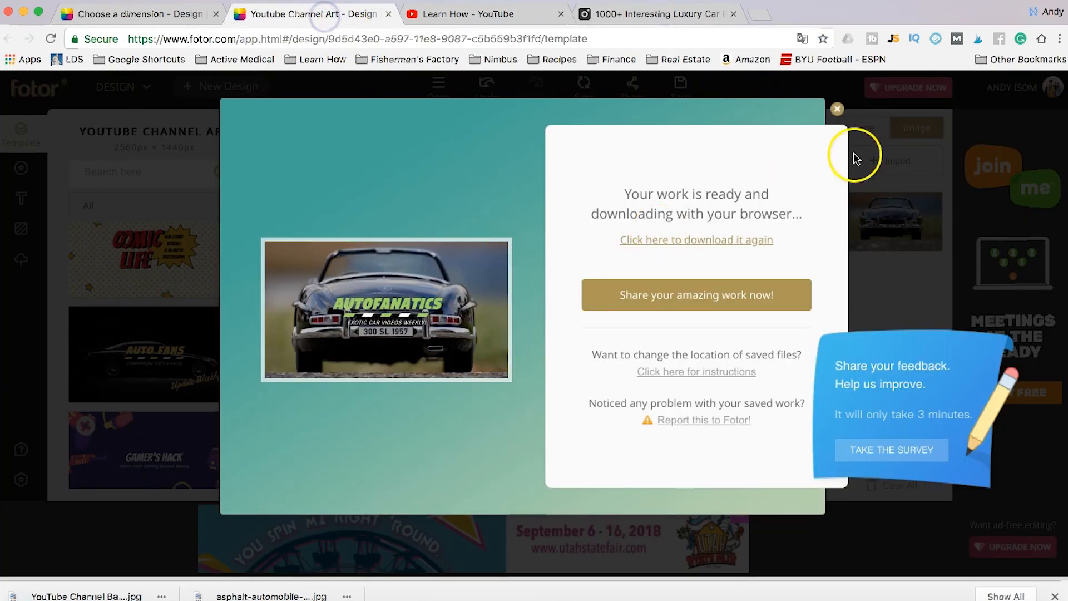
{"action": "left_click", "coordinate": [837, 110]}
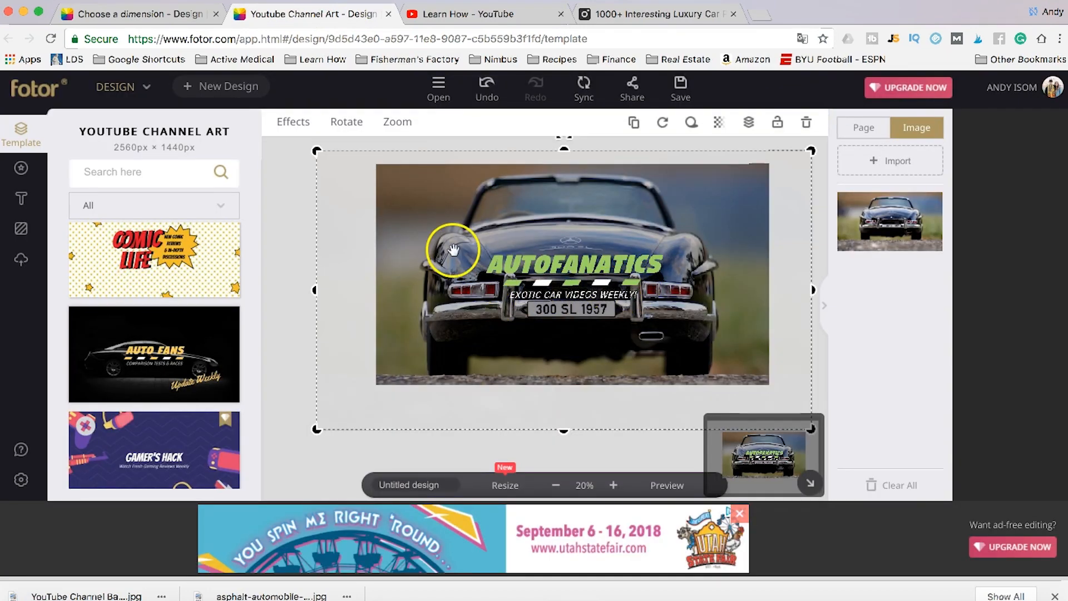